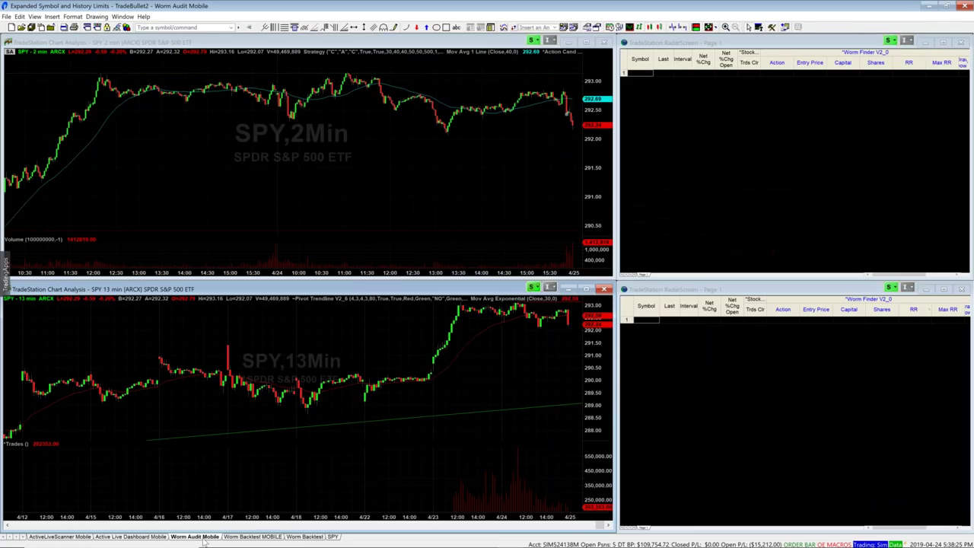
- In the live scanner workspace, run the Worm scan from the scan list
left_click(145, 537)
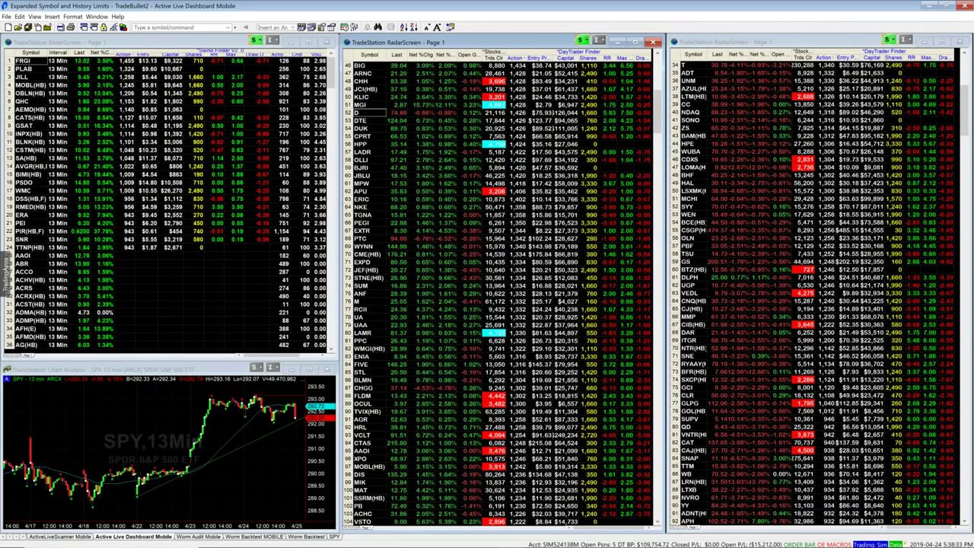
left_click(82, 538)
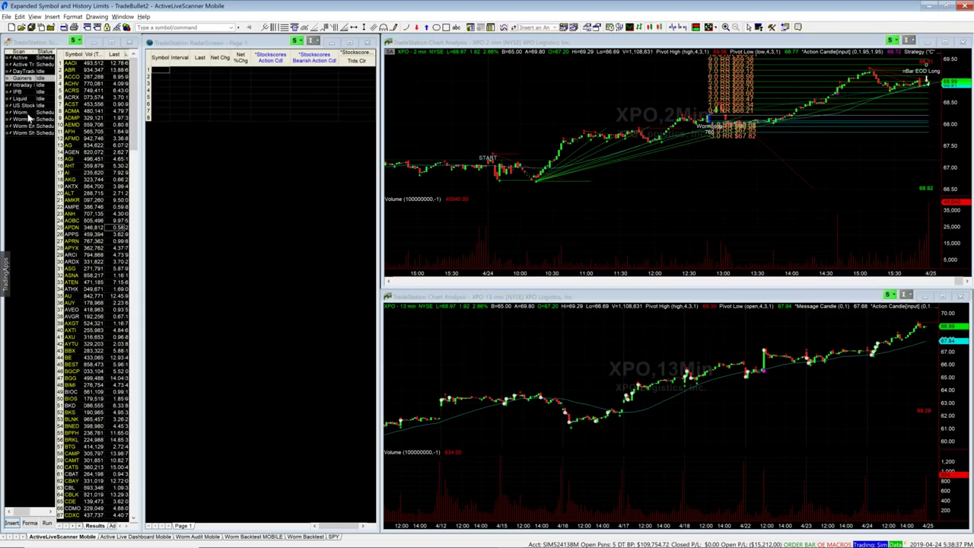
left_click(28, 115)
right_click(29, 115)
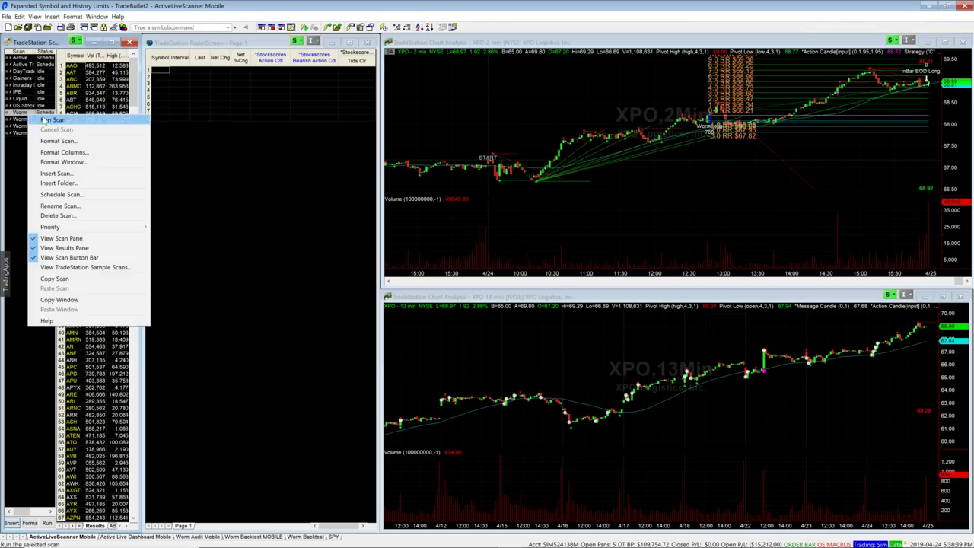
left_click(43, 120)
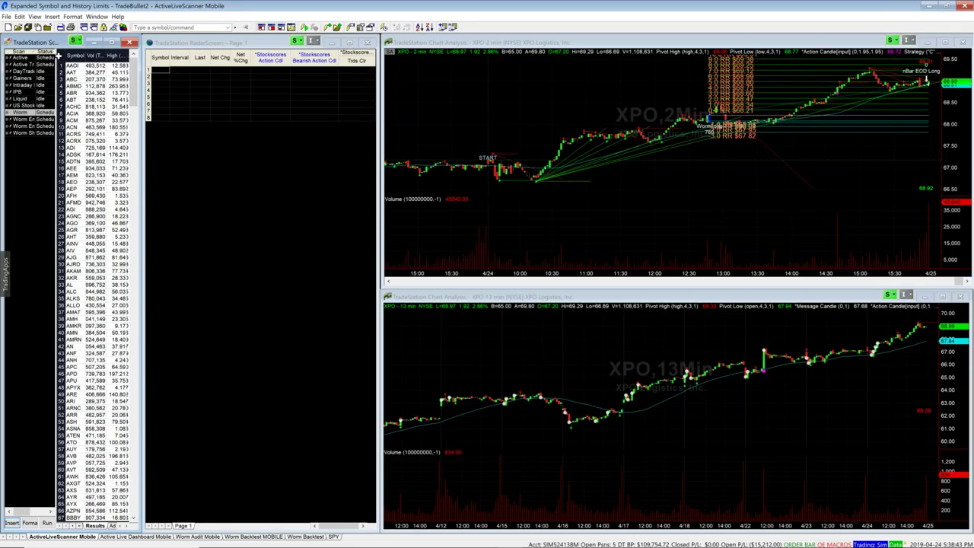
- Paste the Worm symbols into the radar screen, delete all rows, and return to Active Live Dashboard
left_click(164, 68)
key("ctrl+v")
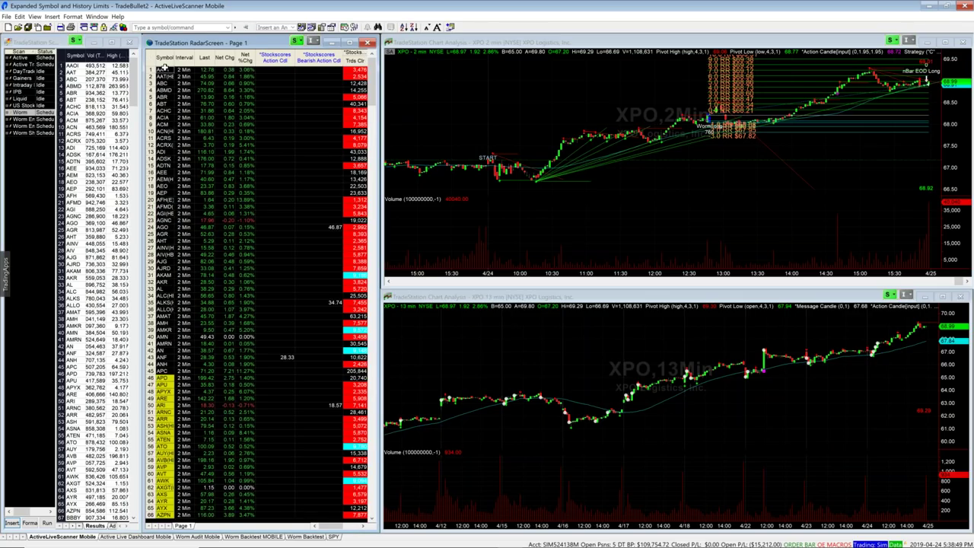
left_click(152, 60)
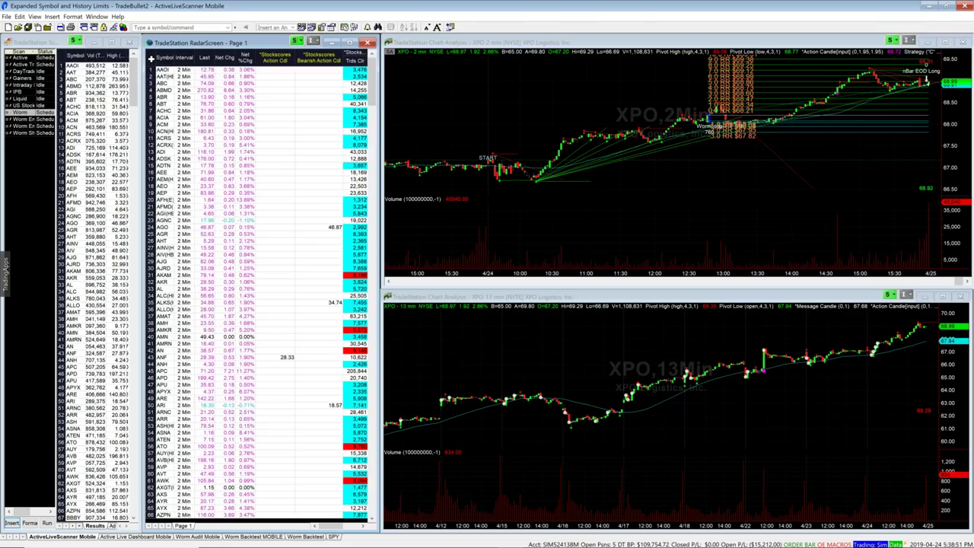
key("Delete")
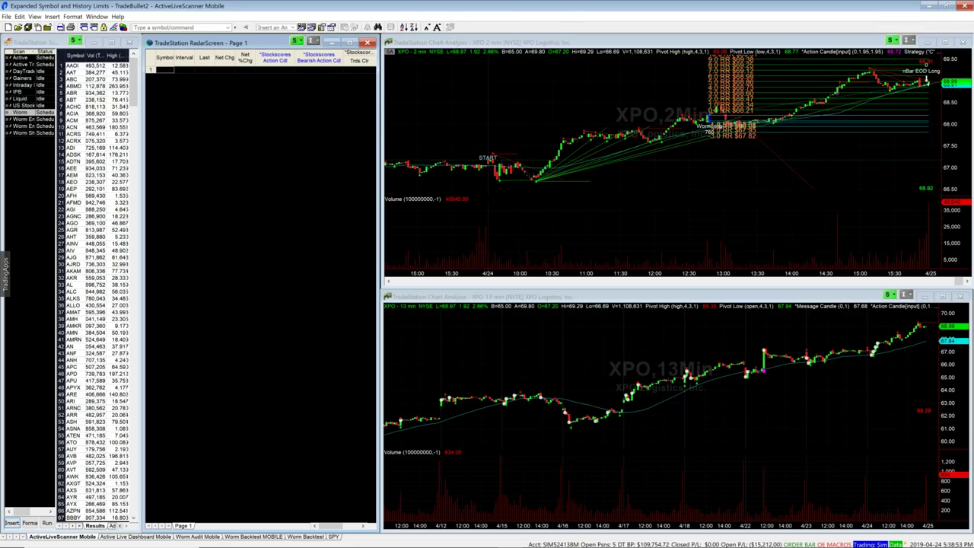
left_click(120, 537)
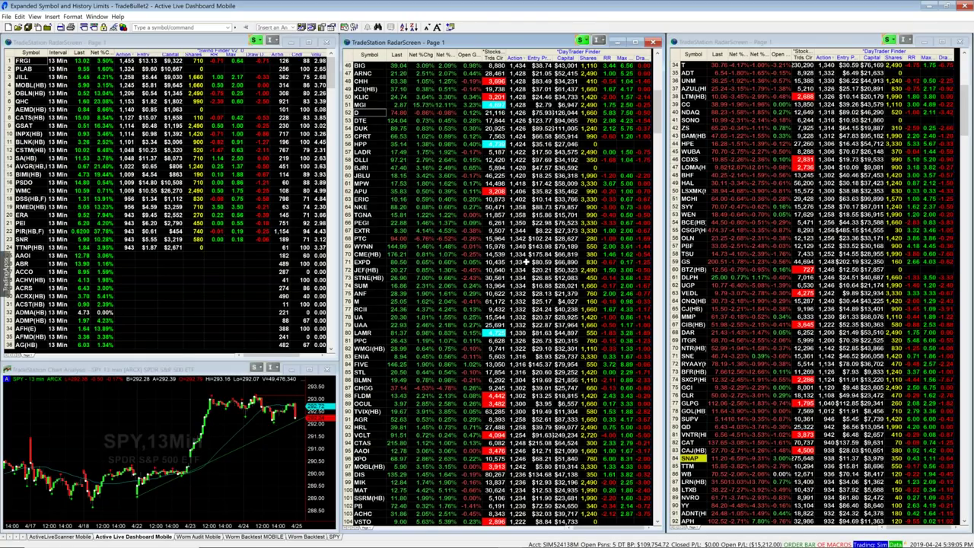
mouse_move(527, 262)
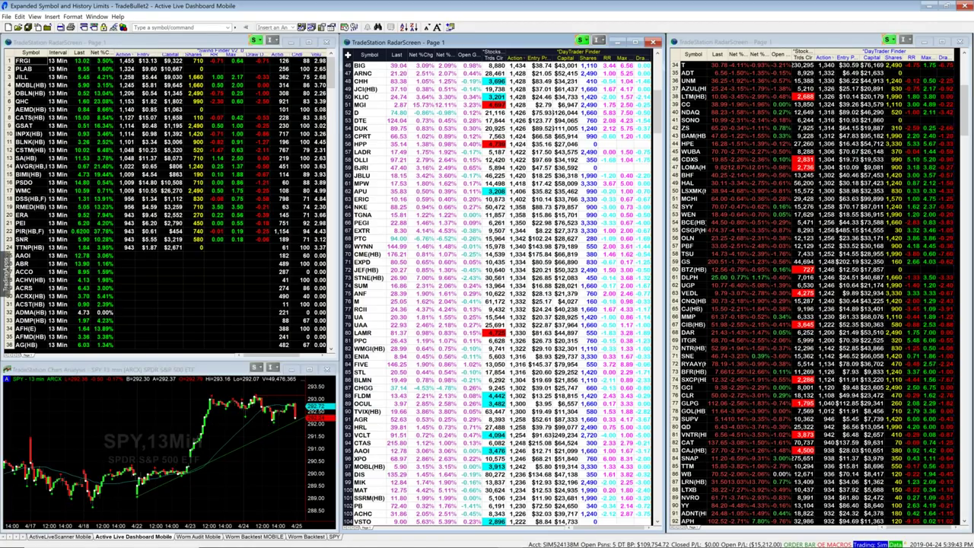
- Bring up the DayTrader Tracker Master workbook and move to the Date column near the last trades
key("alt+Tab")
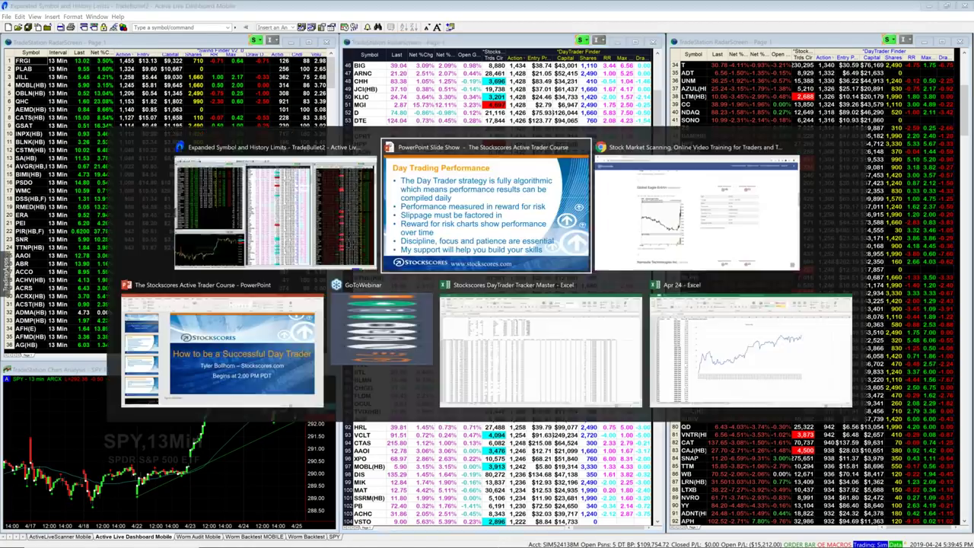
key("alt+Tab")
key("alt+Tab")
key("alt+Tab")
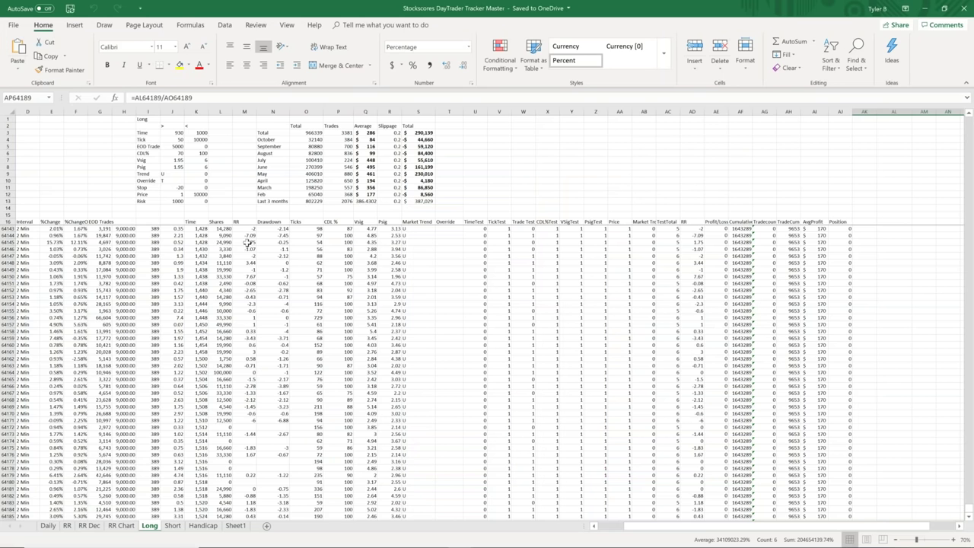
scroll(240, 251, "down", 4)
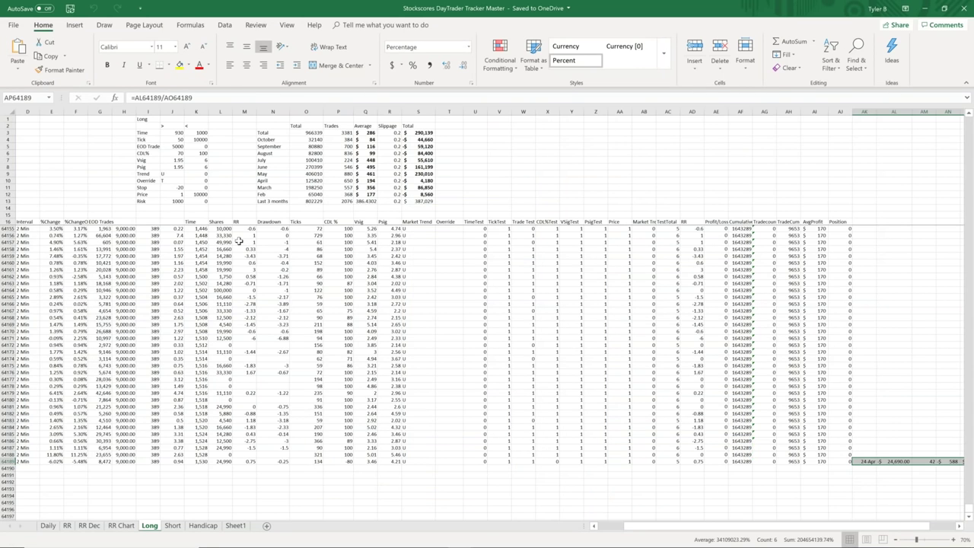
key("Left")
key("Left")
key("Left")
key("Left")
key("Left")
key("Left")
key("Left")
key("Left")
key("Left")
key("Left")
key("Left")
key("Left")
key("Left")
key("Left")
key("Left")
key("Left")
key("Left")
key("Left")
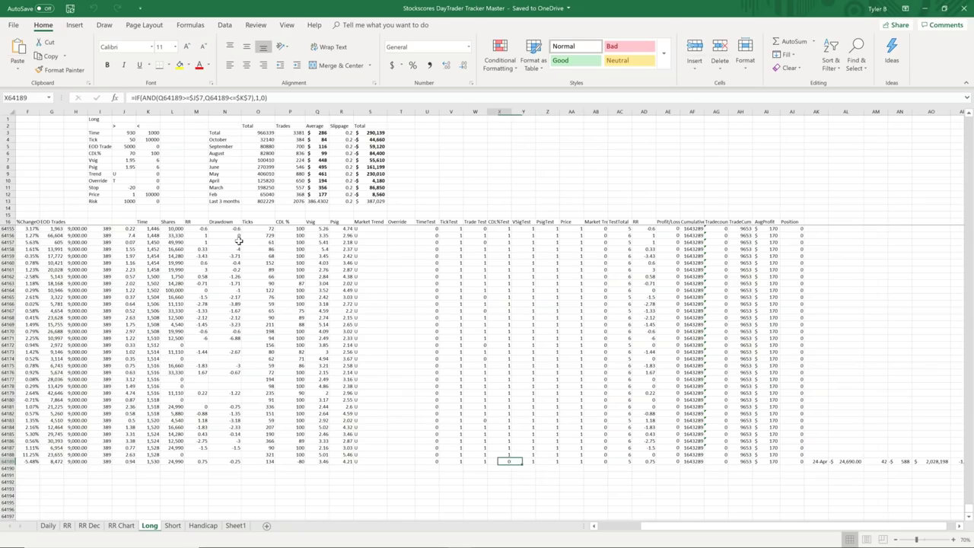
key("Left")
key("Left")
key("Left")
key("Left")
key("Left")
key("Left")
key("Left")
key("Left")
key("Left")
key("Left")
key("Left")
key("Left")
key("Left")
key("Left")
key("Left")
key("Left")
key("Left")
key("Left")
key("Left")
key("Left")
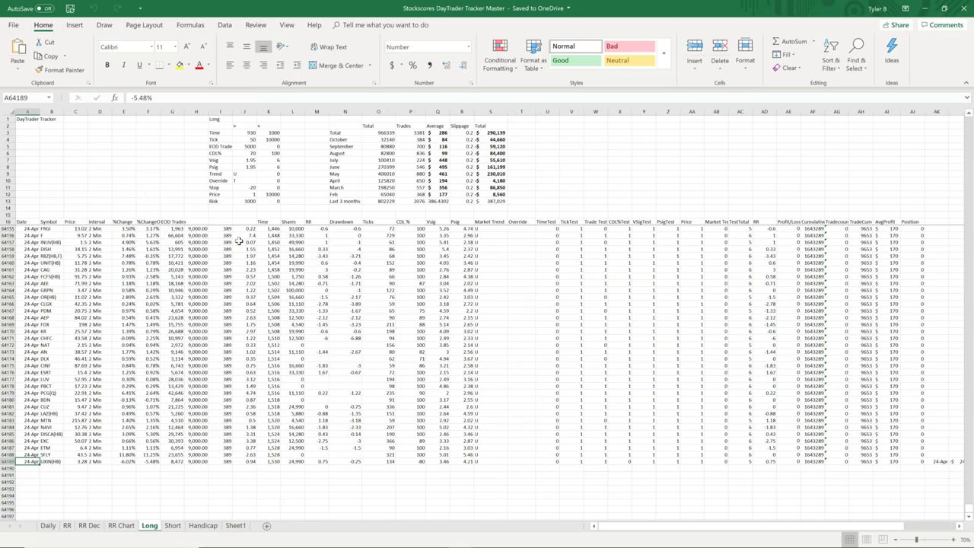
key("Up")
key("Up")
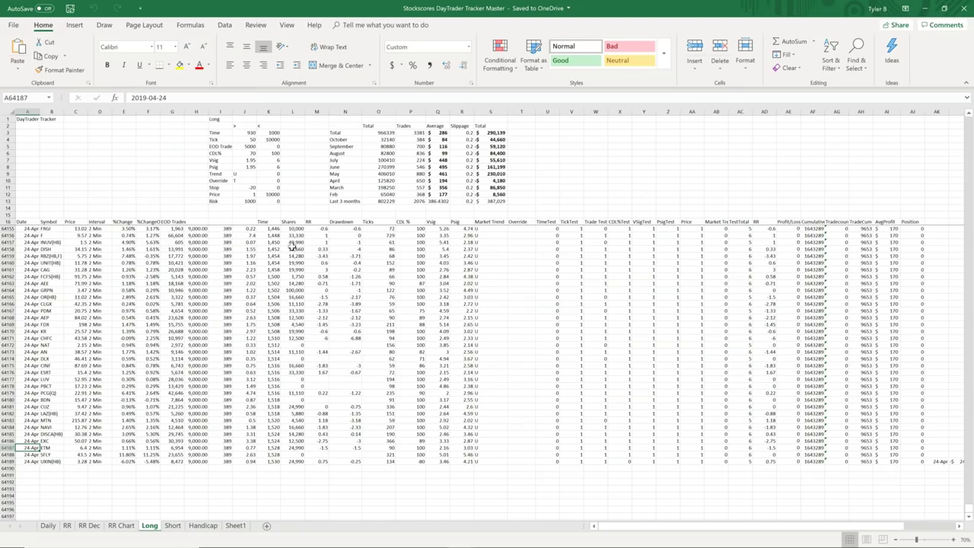
- Circle the sheet tabs, trade Time/Shares, filter values and Drawdown–Psig columns, then clear and scroll up
mouse_move(149, 499)
left_mouse_down()
mouse_move(161, 546)
mouse_move(172, 541)
mouse_move(157, 502)
left_mouse_up()
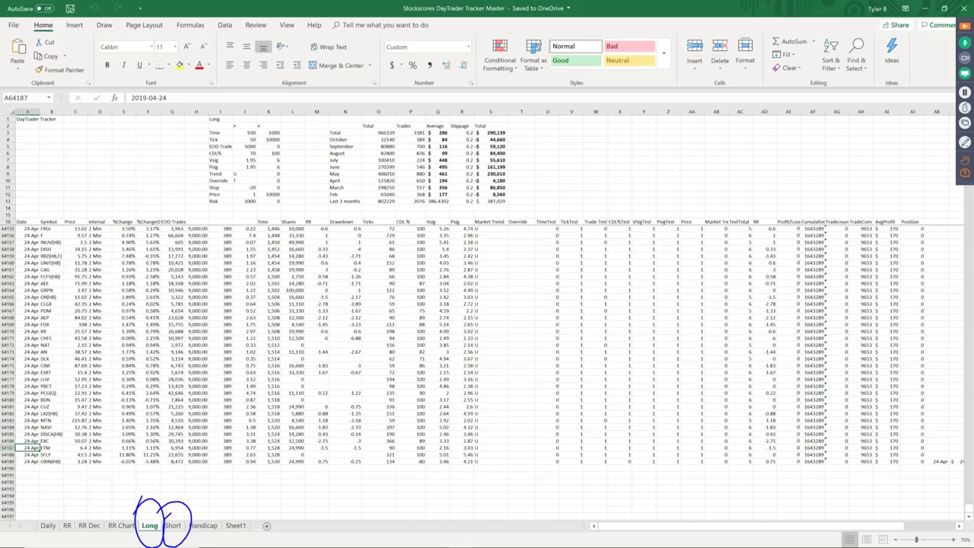
mouse_move(263, 278)
left_mouse_down()
mouse_move(285, 352)
mouse_move(259, 288)
left_mouse_up()
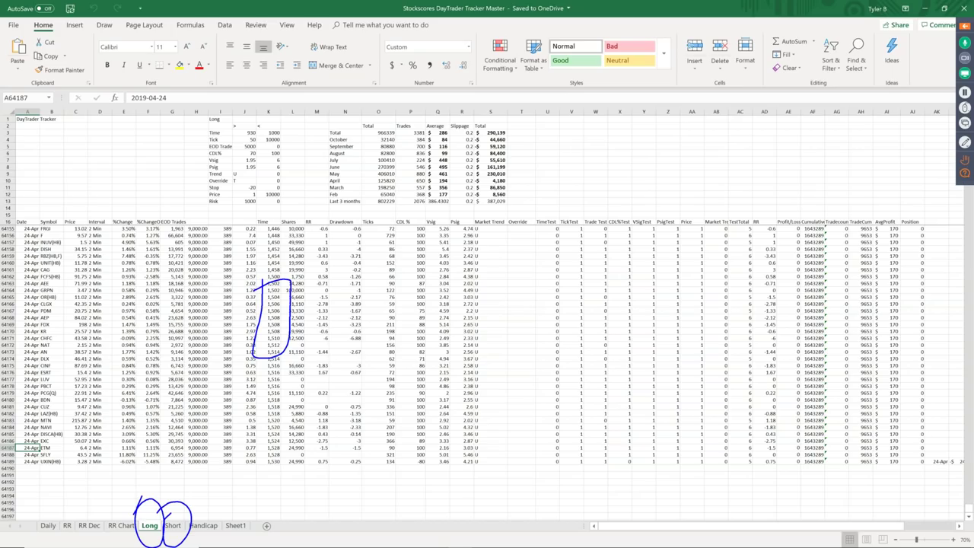
left_click_drag(276, 281, 270, 356)
mouse_move(251, 182)
left_mouse_down()
mouse_move(250, 219)
mouse_move(238, 183)
left_mouse_up()
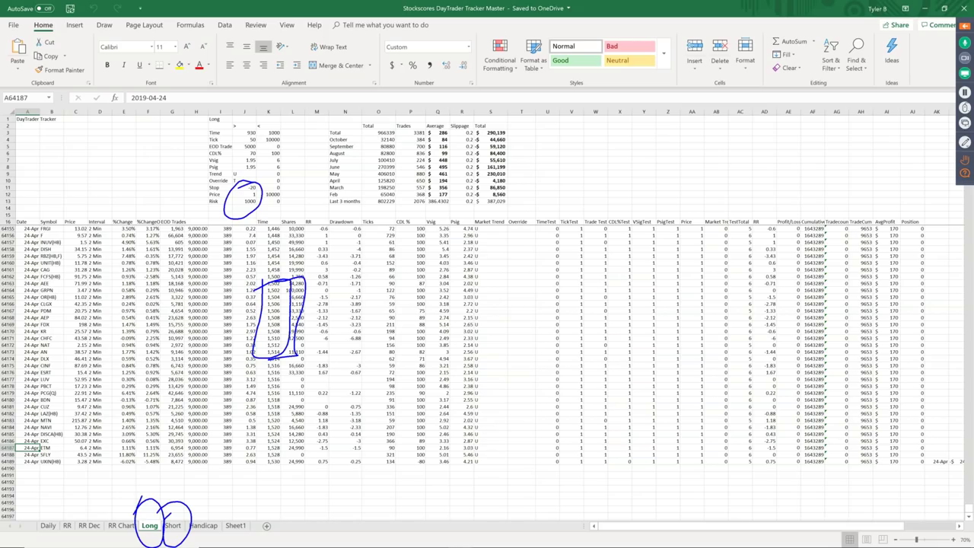
mouse_move(286, 360)
left_mouse_down()
mouse_move(327, 361)
mouse_move(336, 248)
mouse_move(326, 359)
left_mouse_up()
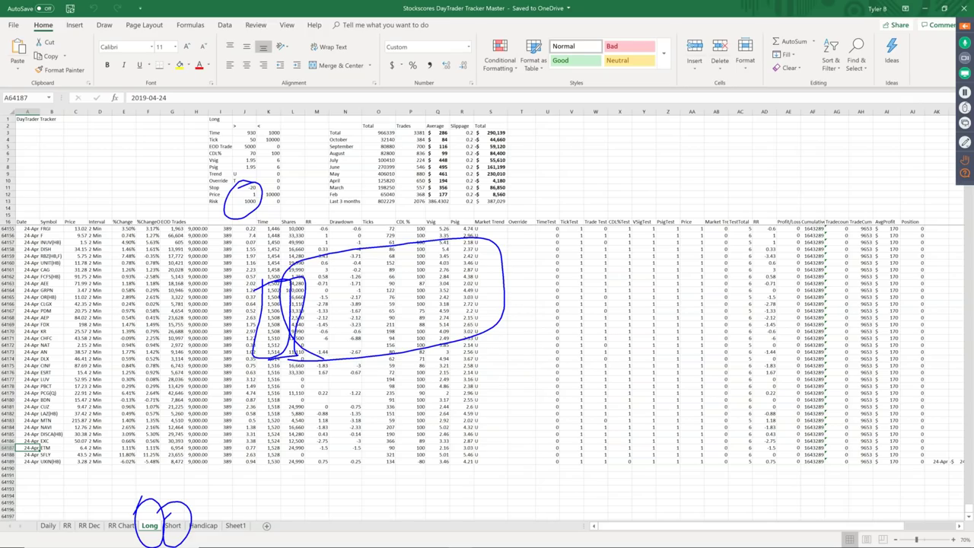
key("Escape")
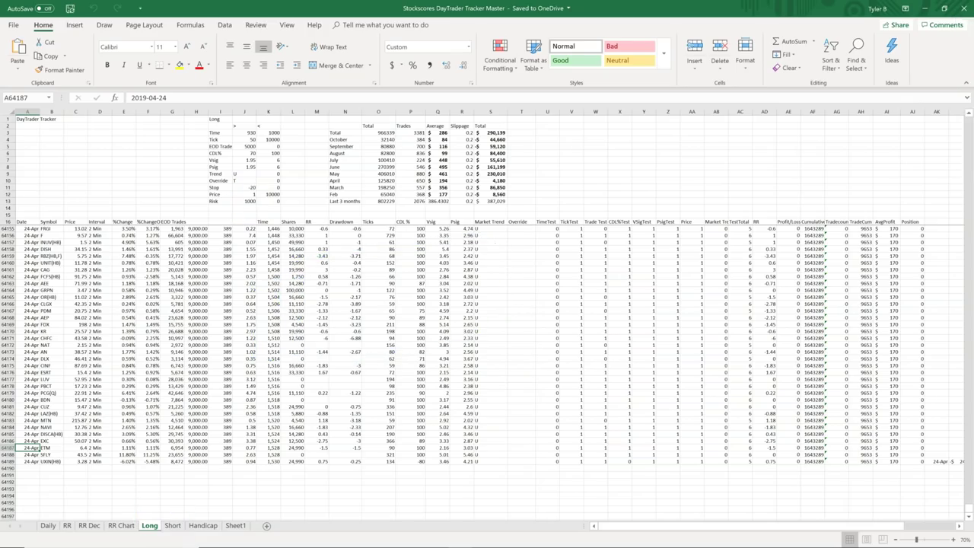
scroll(369, 275, "up", 20)
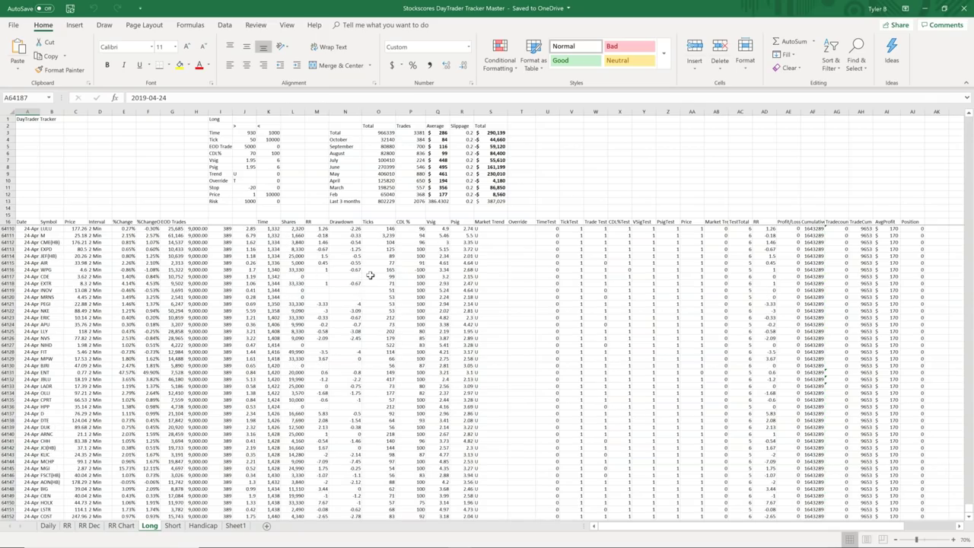
scroll(370, 275, "up", 20)
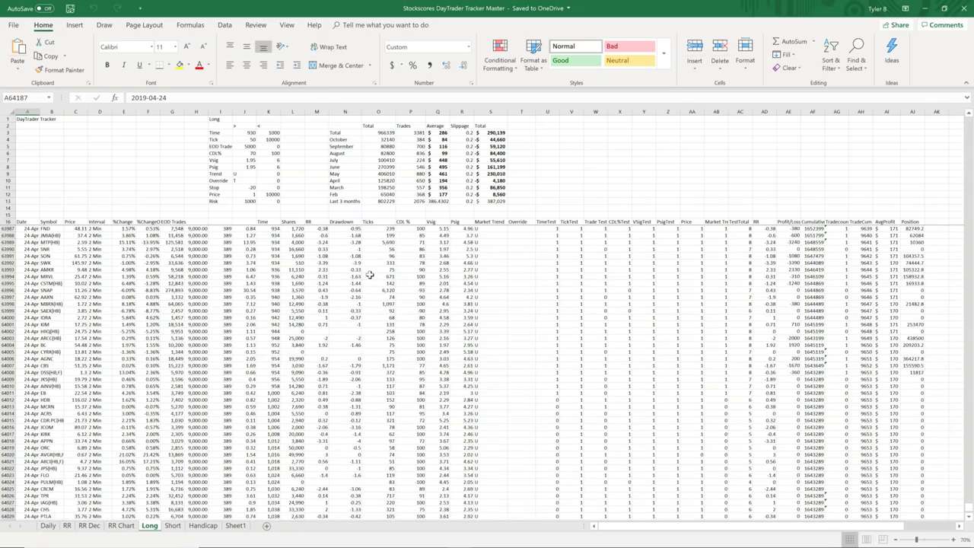
scroll(370, 276, "up", 14)
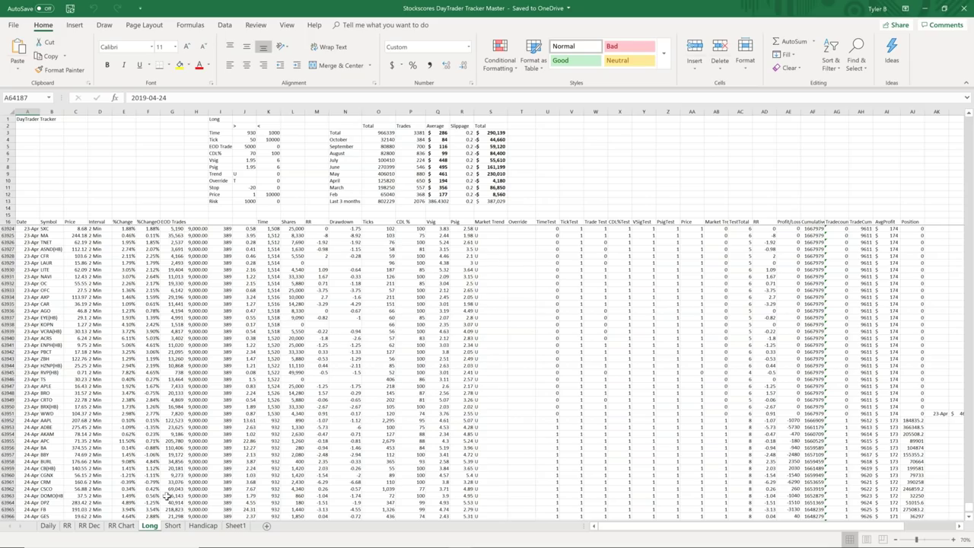
- Glance at the Short sheet, then return to the Long sheet's latest 23–24 April trade rows
left_click(172, 526)
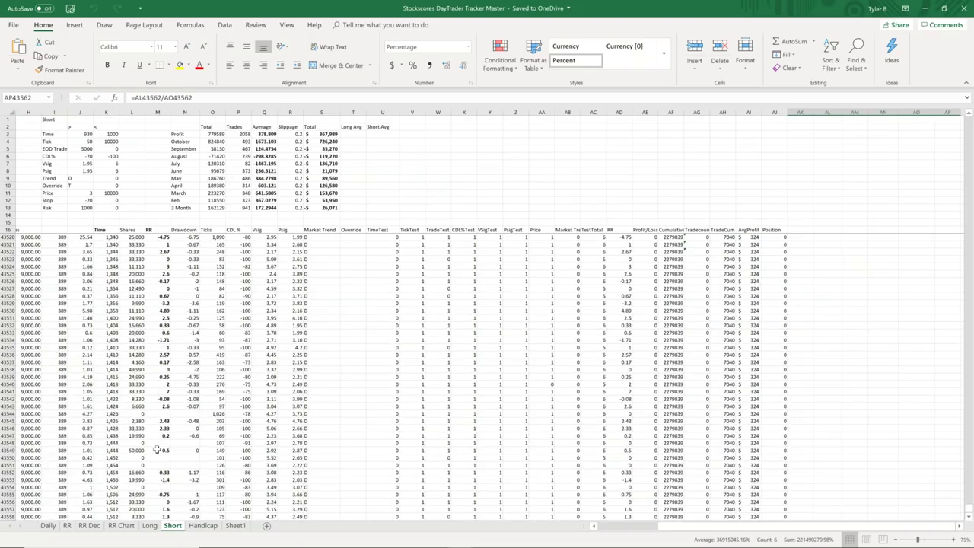
scroll(156, 450, "down", 12)
scroll(157, 450, "up", 7)
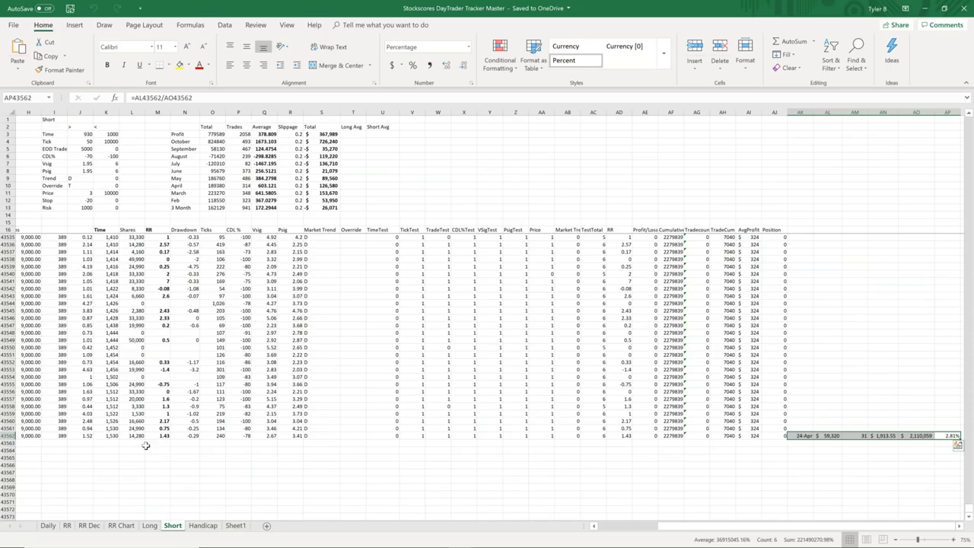
left_click(150, 526)
scroll(111, 476, "down", 5)
scroll(112, 475, "up", 1)
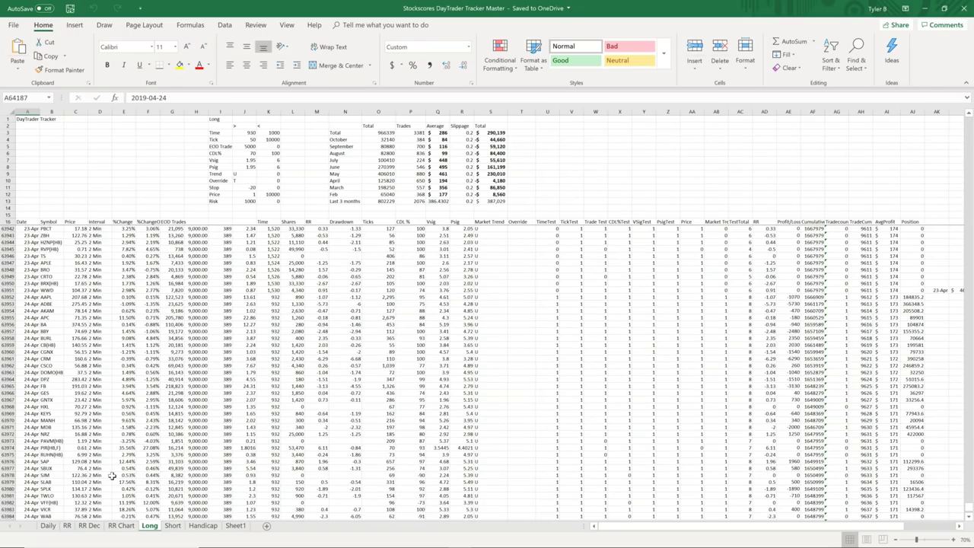
- Mark the RR sheet's Long and Short time settings, clear the ink, and show the RR Dec chart
left_click(68, 526)
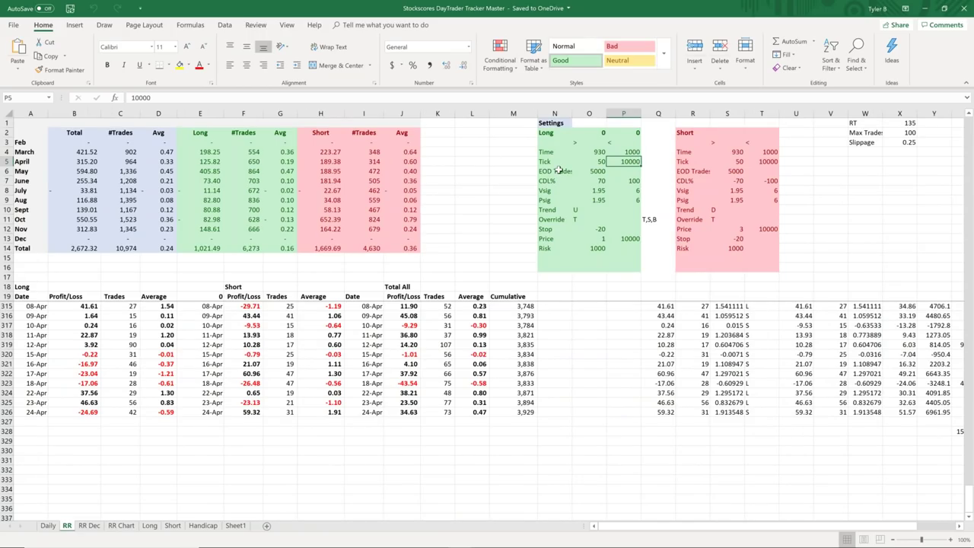
mouse_move(524, 163)
left_mouse_down()
mouse_move(609, 165)
mouse_move(590, 141)
mouse_move(565, 164)
left_mouse_up()
mouse_move(560, 124)
left_mouse_down()
mouse_move(533, 141)
mouse_move(538, 148)
left_mouse_up()
mouse_move(753, 141)
left_mouse_down()
mouse_move(795, 146)
mouse_move(730, 152)
left_mouse_up()
mouse_move(663, 131)
left_mouse_down()
mouse_move(688, 121)
mouse_move(665, 140)
left_mouse_up()
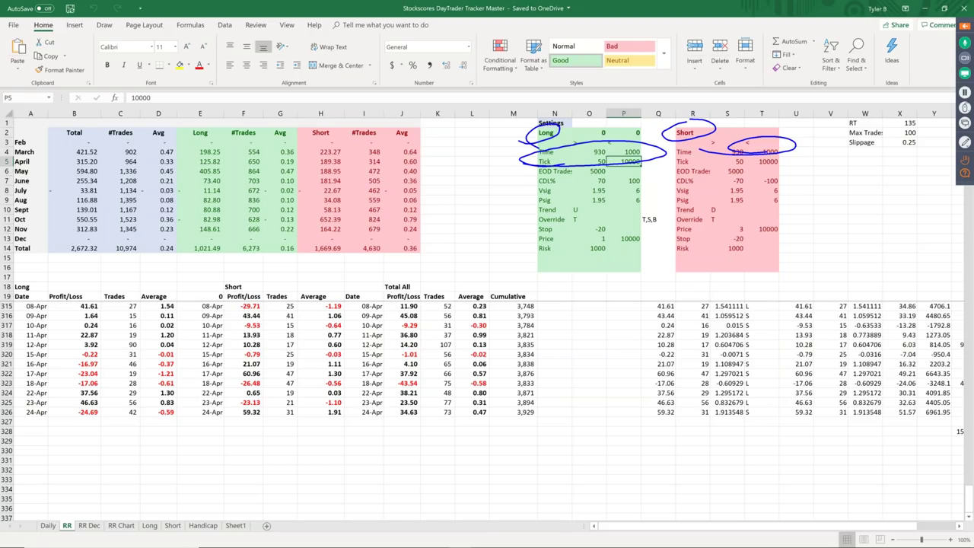
key("Escape")
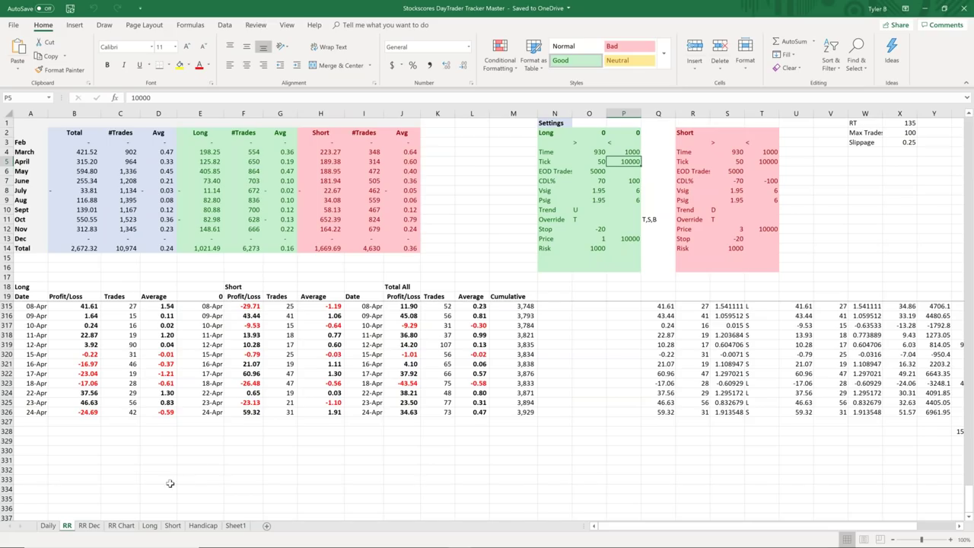
left_click(91, 525)
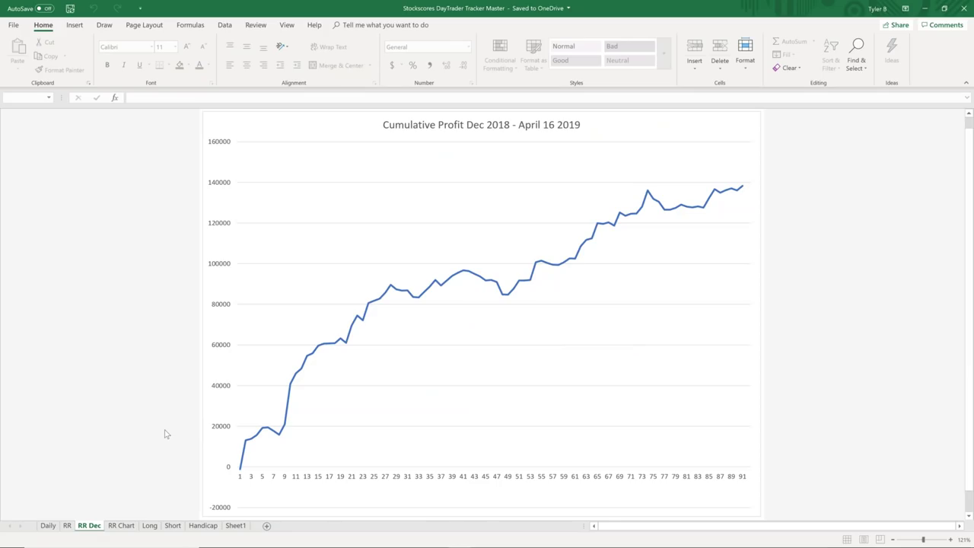
mouse_move(241, 468)
left_mouse_down()
mouse_move(298, 398)
mouse_move(766, 162)
left_mouse_up()
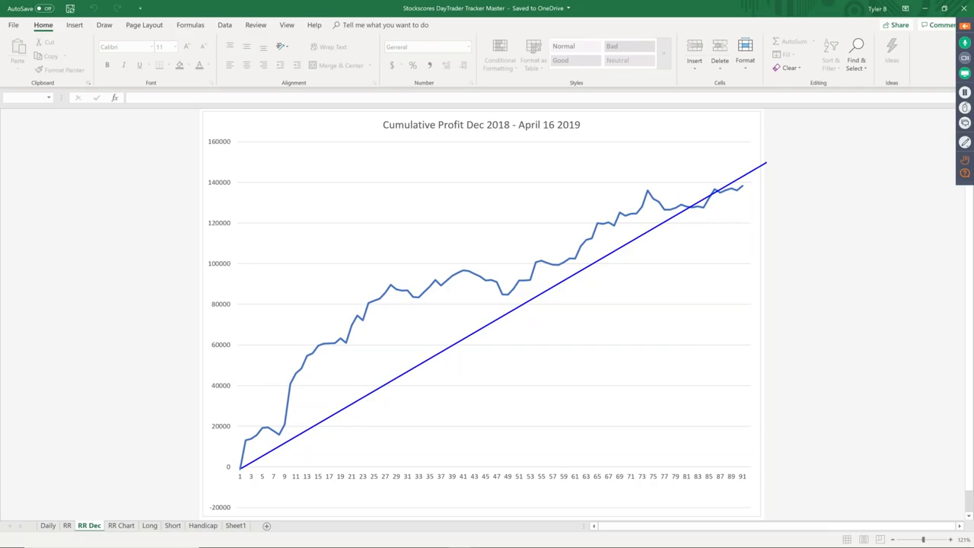
left_click_drag(245, 459, 402, 284)
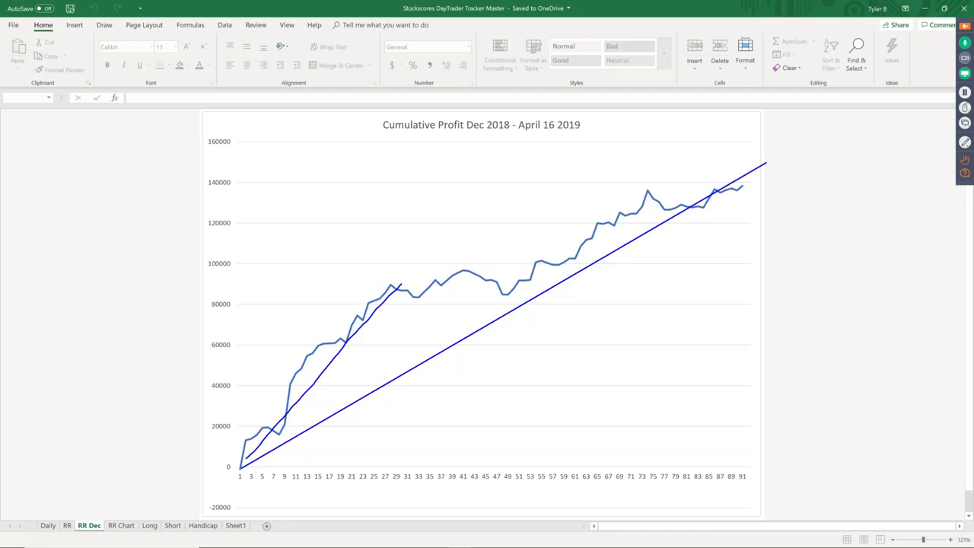
mouse_move(415, 286)
left_mouse_down()
mouse_move(552, 288)
mouse_move(446, 248)
mouse_move(468, 298)
left_mouse_up()
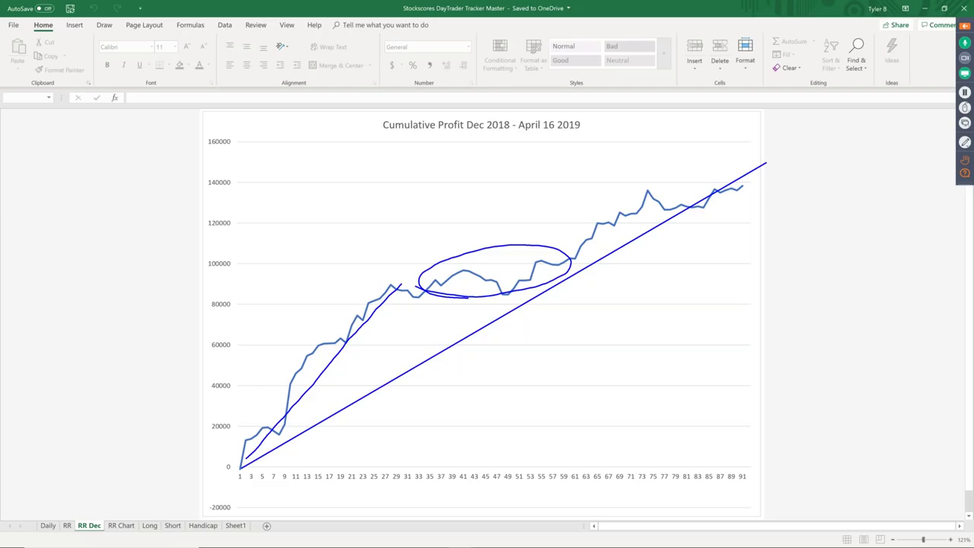
mouse_move(428, 459)
left_mouse_down()
mouse_move(559, 456)
mouse_move(436, 453)
left_mouse_up()
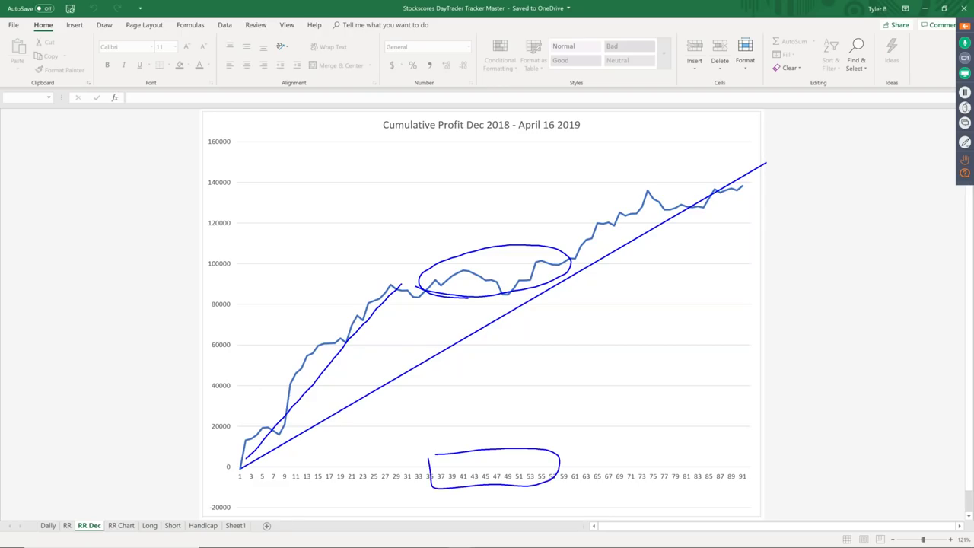
mouse_move(520, 283)
left_mouse_down()
mouse_move(769, 189)
mouse_move(592, 205)
mouse_move(563, 225)
left_mouse_up()
mouse_move(539, 259)
left_mouse_down()
mouse_move(472, 247)
mouse_move(432, 303)
mouse_move(525, 235)
left_mouse_up()
mouse_move(423, 266)
left_mouse_down()
mouse_move(341, 355)
mouse_move(332, 321)
mouse_move(432, 262)
mouse_move(413, 339)
left_mouse_up()
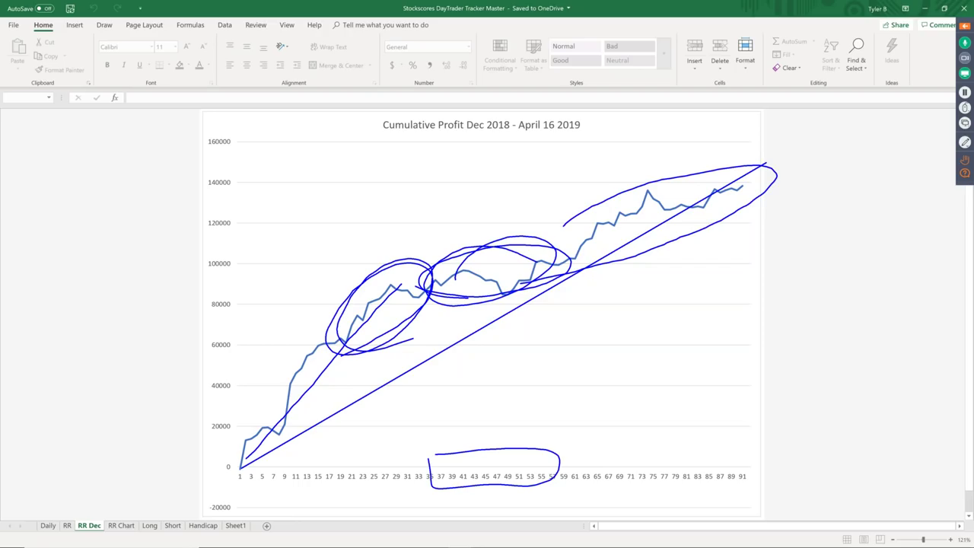
mouse_move(561, 265)
left_mouse_down()
mouse_move(757, 201)
mouse_move(582, 215)
mouse_move(621, 268)
left_mouse_up()
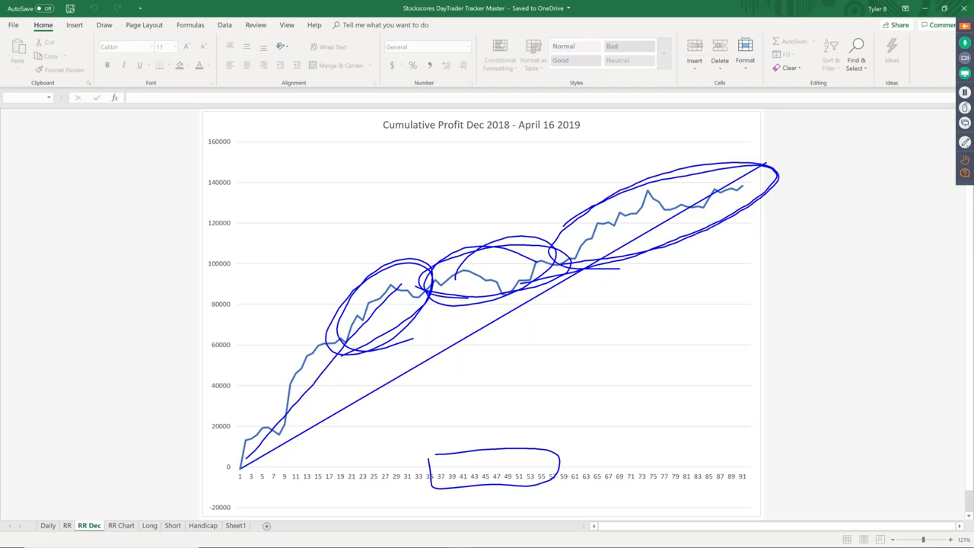
key("Escape")
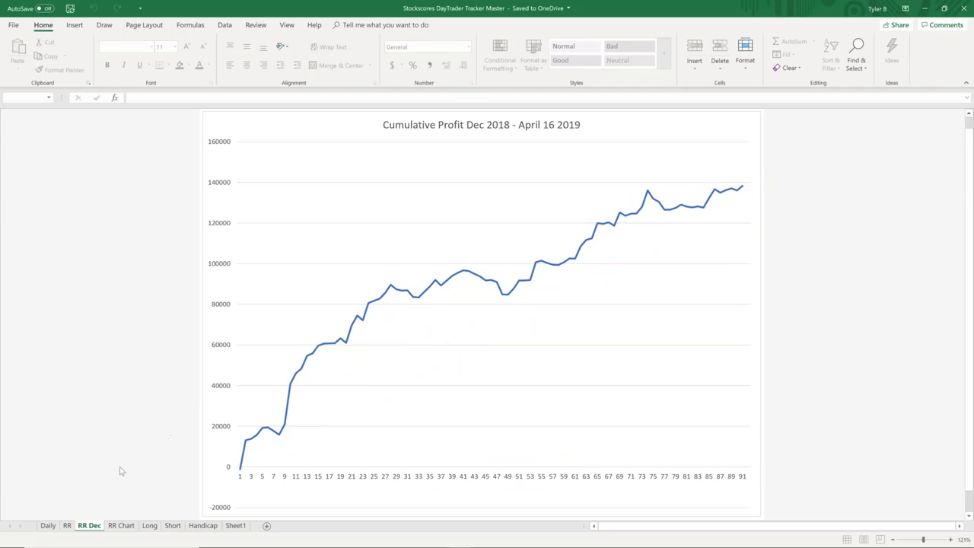
- Enter 1000 in O4 and 1200 in P4 on RR, then check the updated RR Dec profit chart
left_click(67, 527)
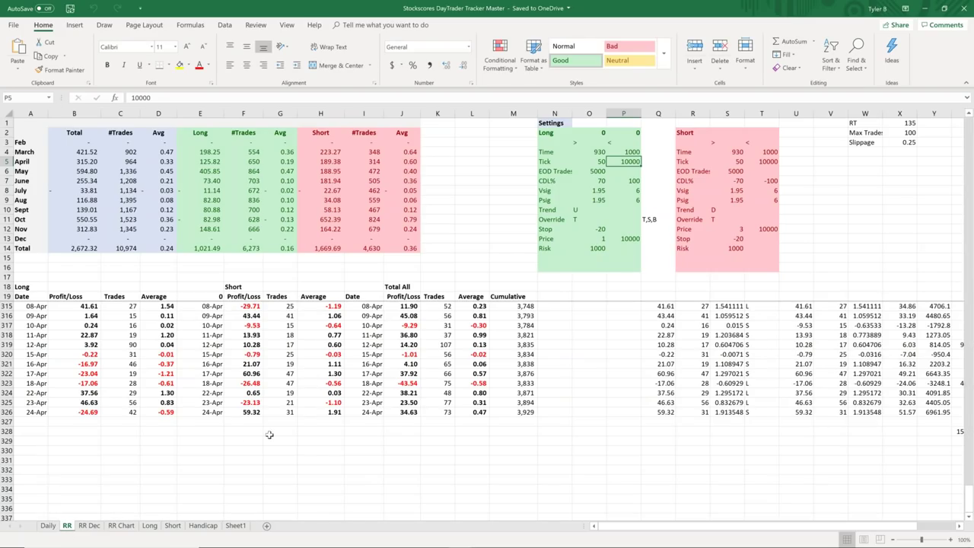
left_click(600, 151)
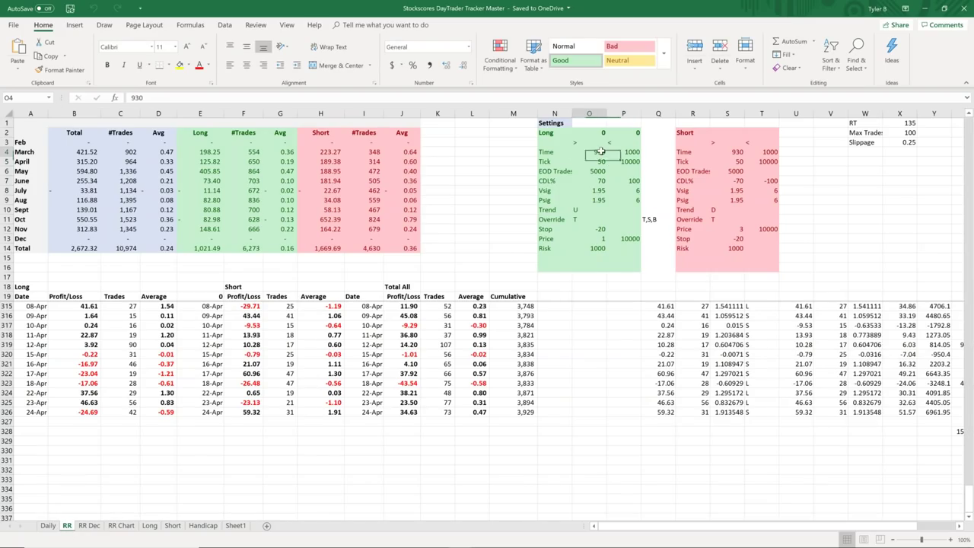
type("100")
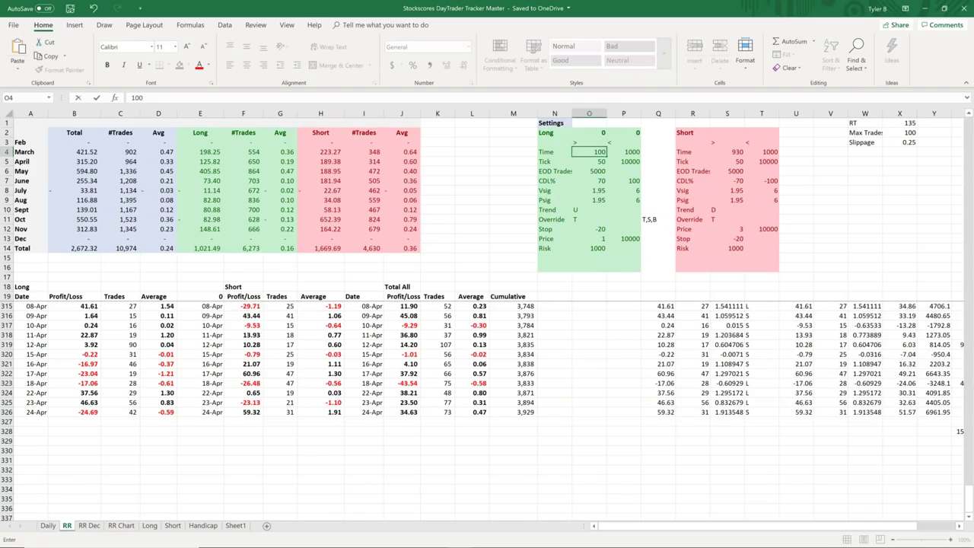
type("0")
key("Tab")
type("1200")
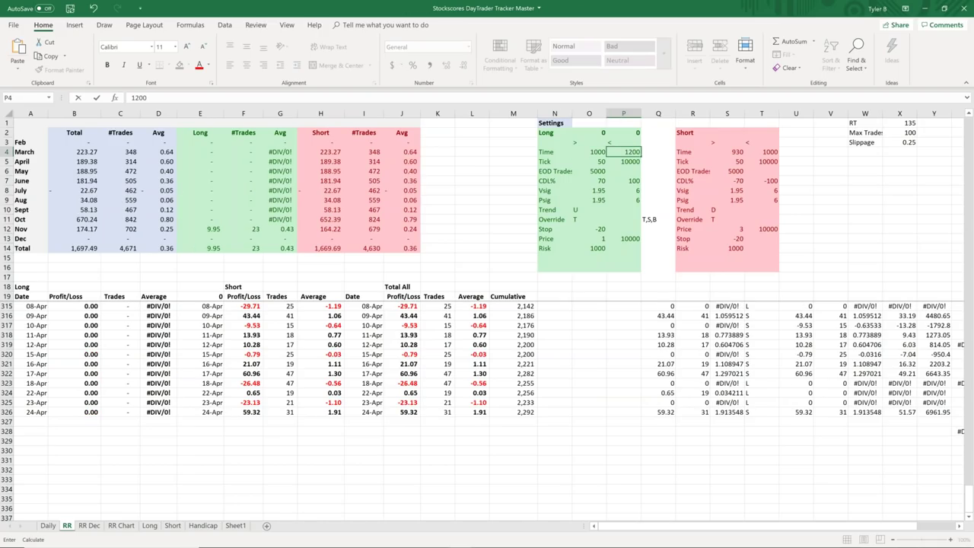
key("Return")
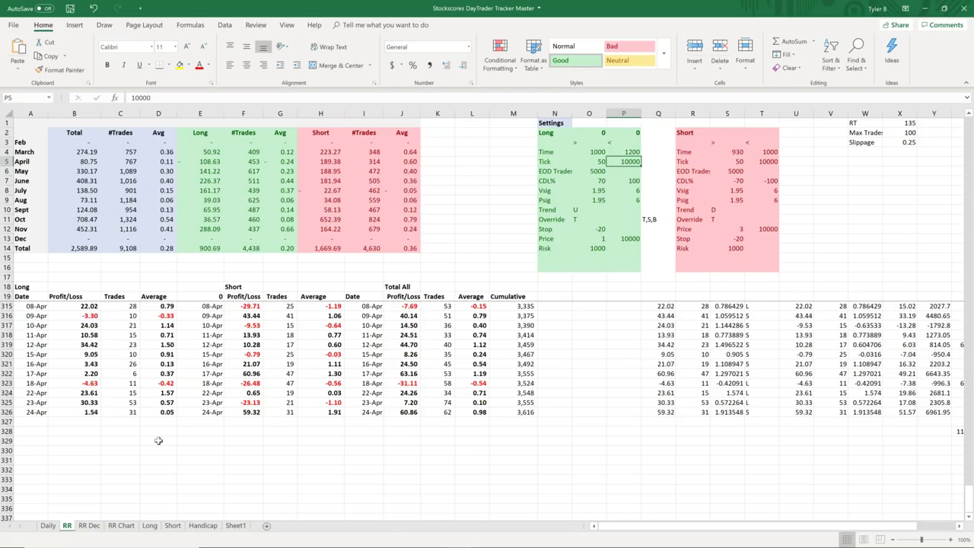
left_click(88, 525)
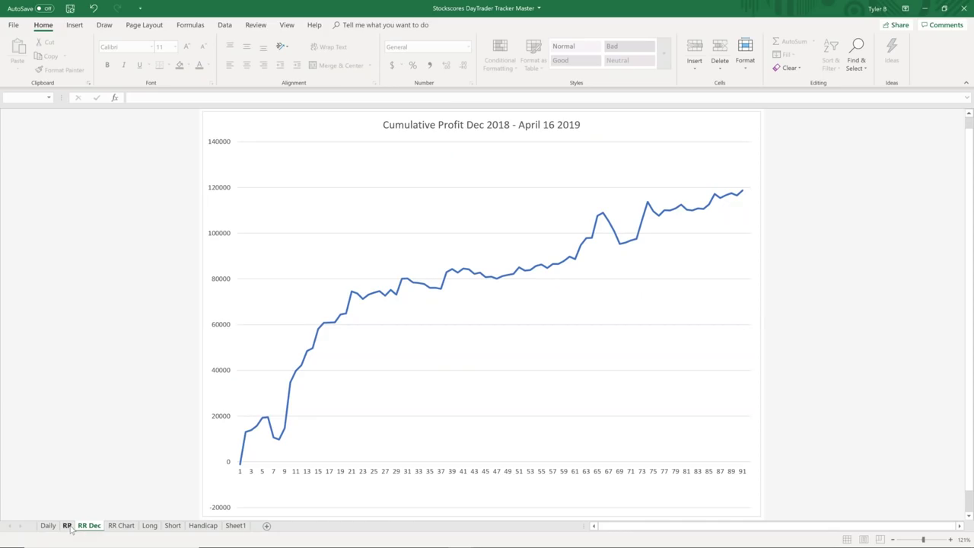
left_click(68, 525)
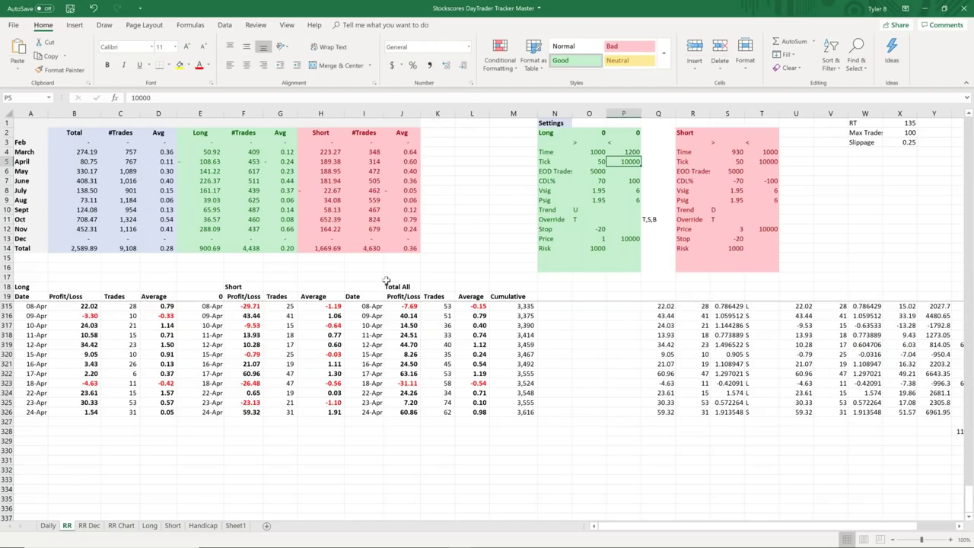
left_click(589, 152)
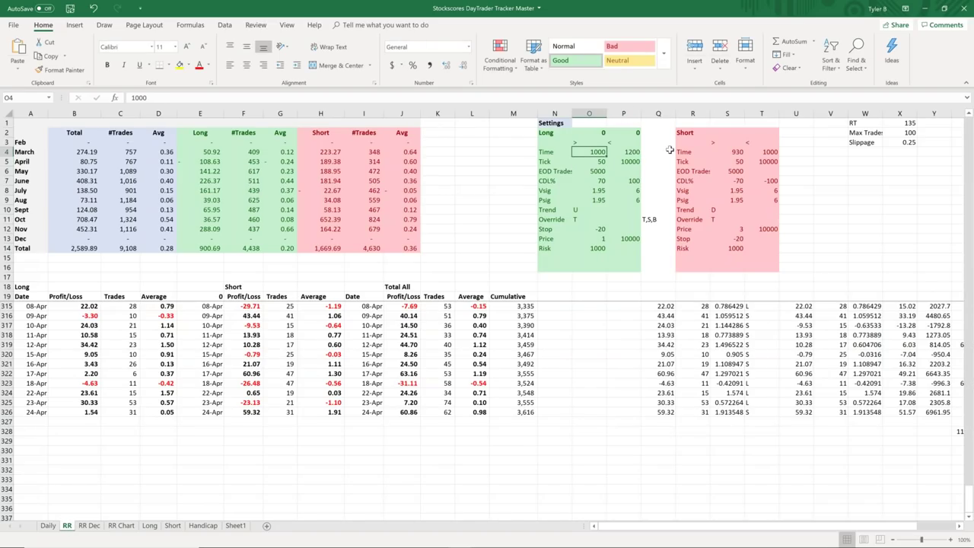
type("1400")
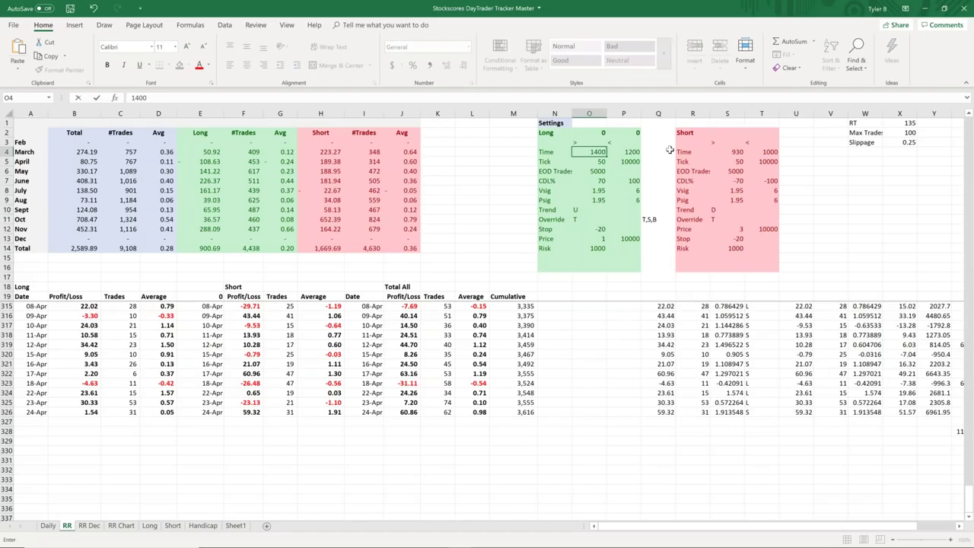
key("Tab")
type("1500")
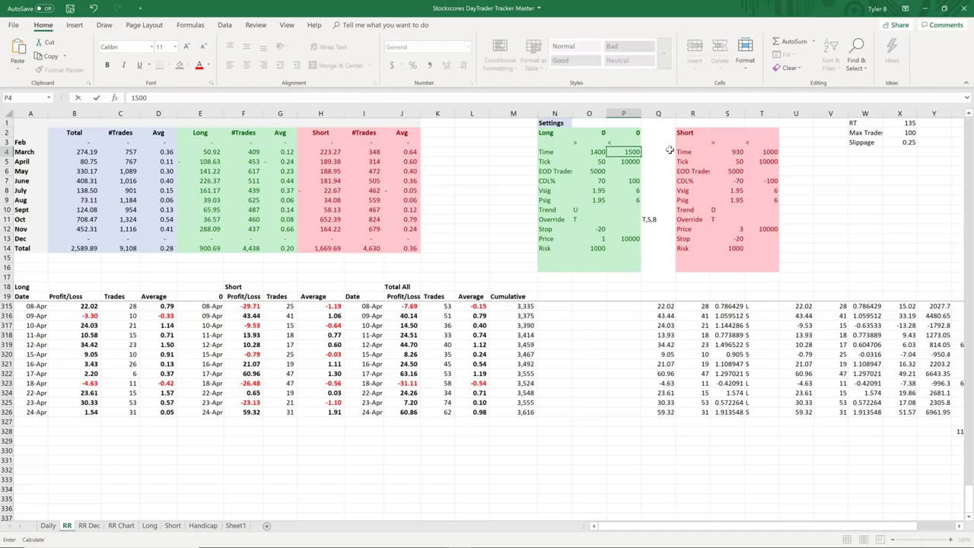
key("Tab")
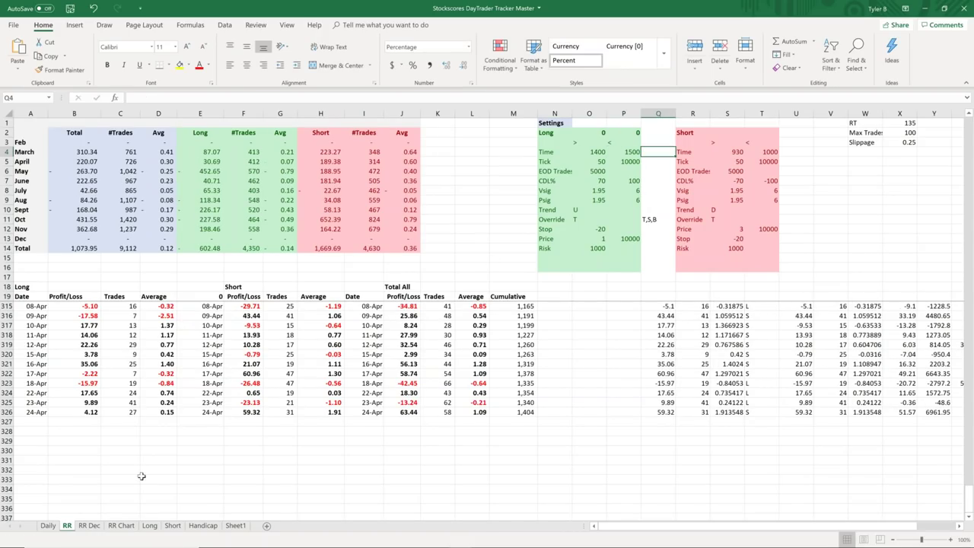
left_click(94, 526)
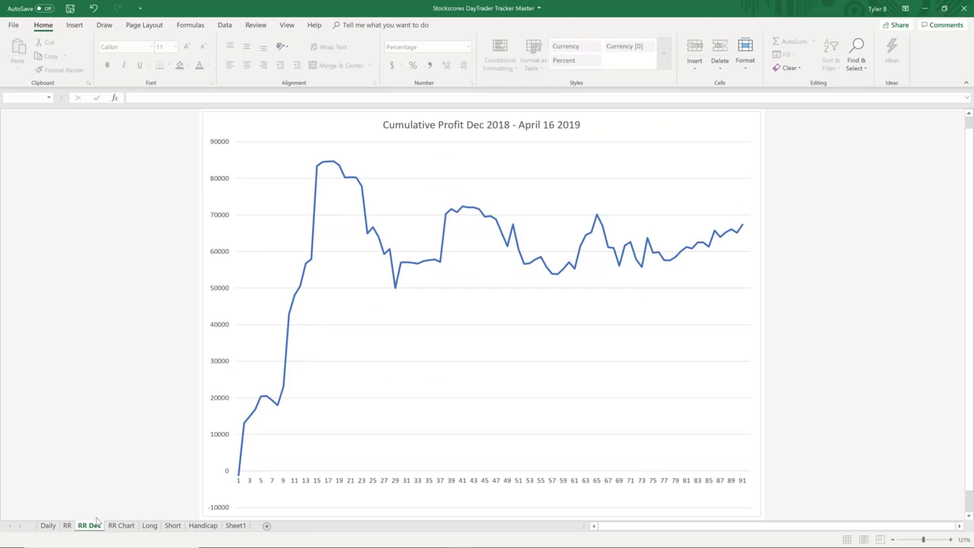
mouse_move(232, 486)
left_mouse_down()
mouse_move(363, 279)
mouse_move(267, 226)
mouse_move(256, 473)
left_mouse_up()
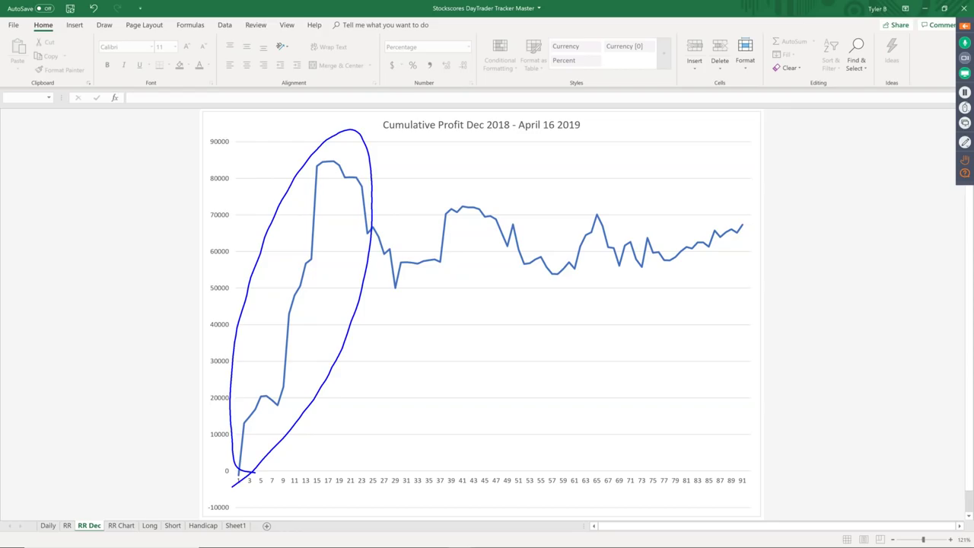
mouse_move(388, 287)
left_mouse_down()
mouse_move(426, 290)
mouse_move(734, 196)
mouse_move(536, 269)
mouse_move(553, 267)
left_mouse_up()
left_click_drag(406, 247, 800, 253)
left_click_drag(743, 231, 792, 286)
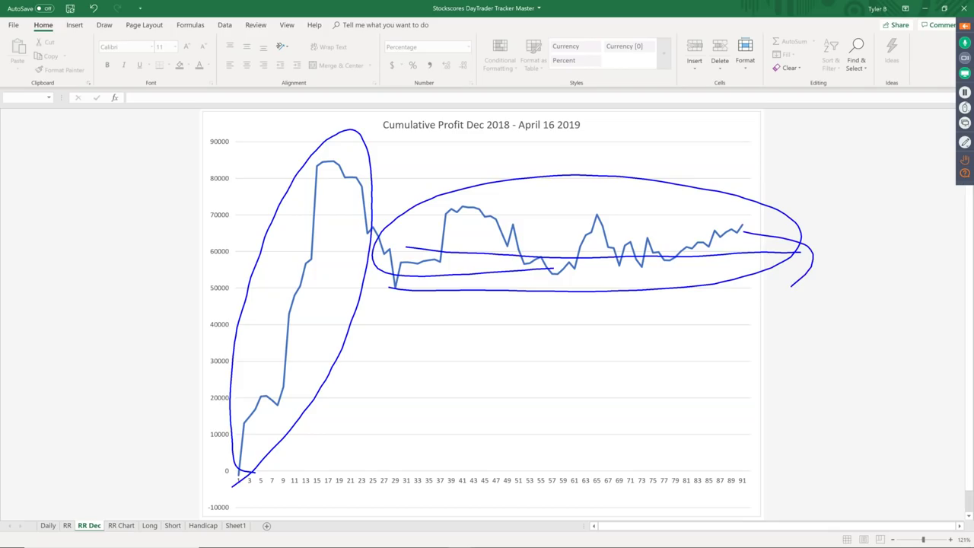
key("Escape")
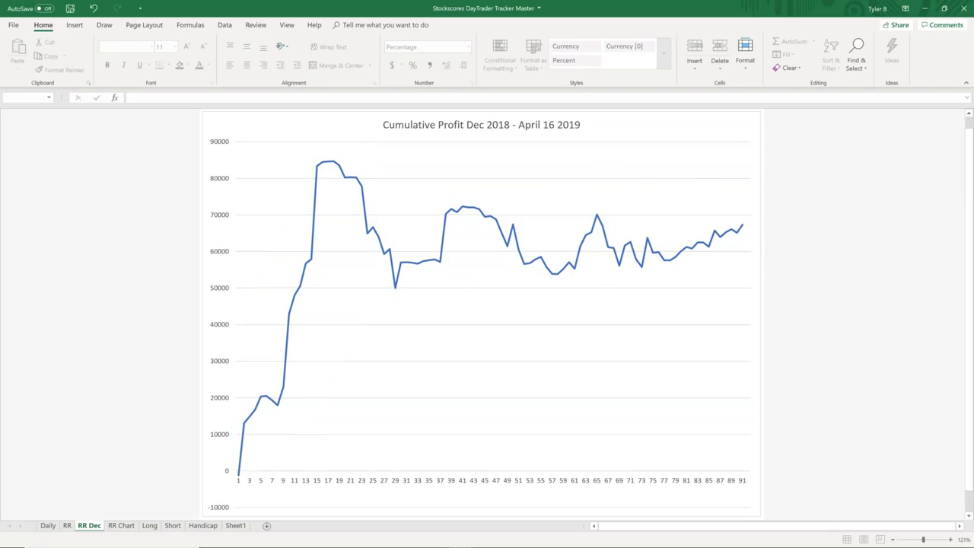
- Switch from the TradeBullet2 radar window to the Apr 24 workbook's Short9301000 Worm RR chart
key("alt+Tab")
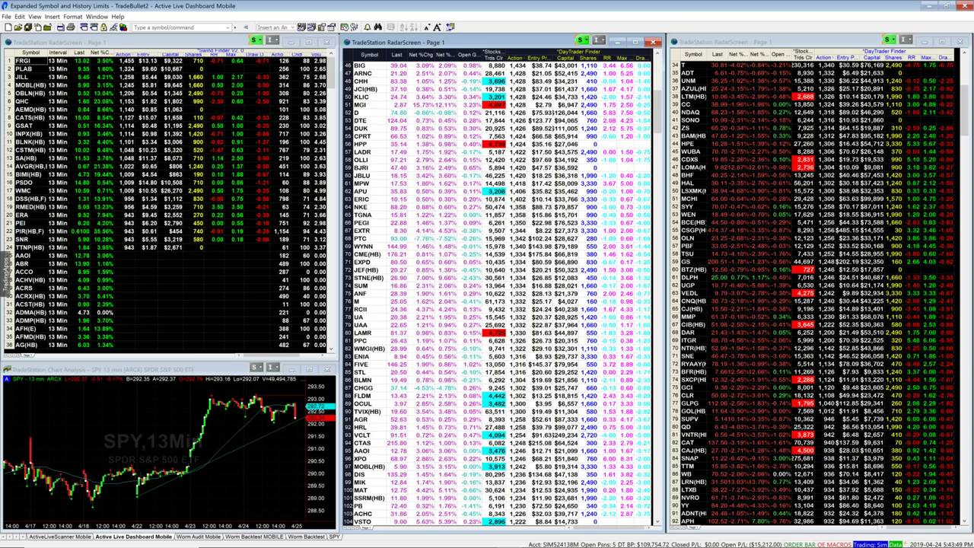
key("alt+Tab")
key("Tab")
key("Tab")
key("Tab")
key("Tab")
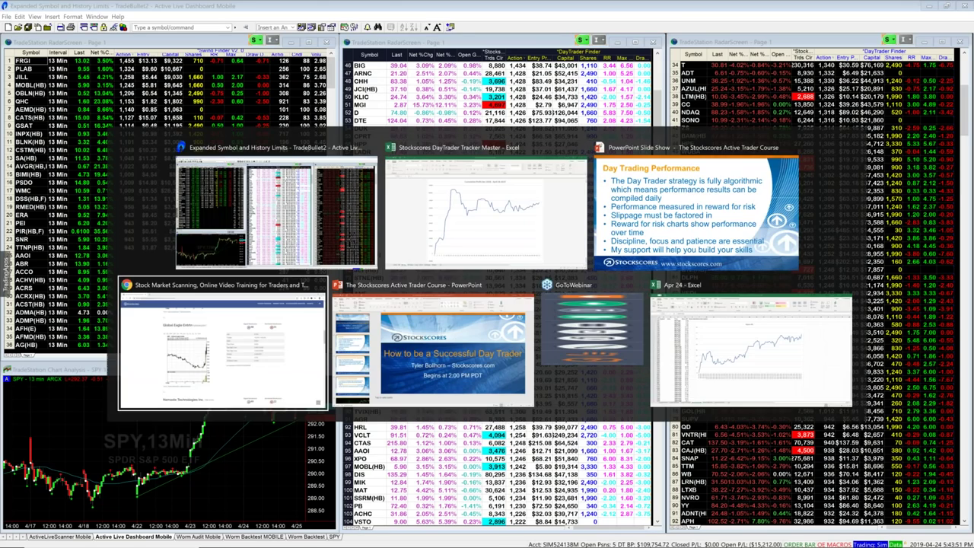
key("Tab")
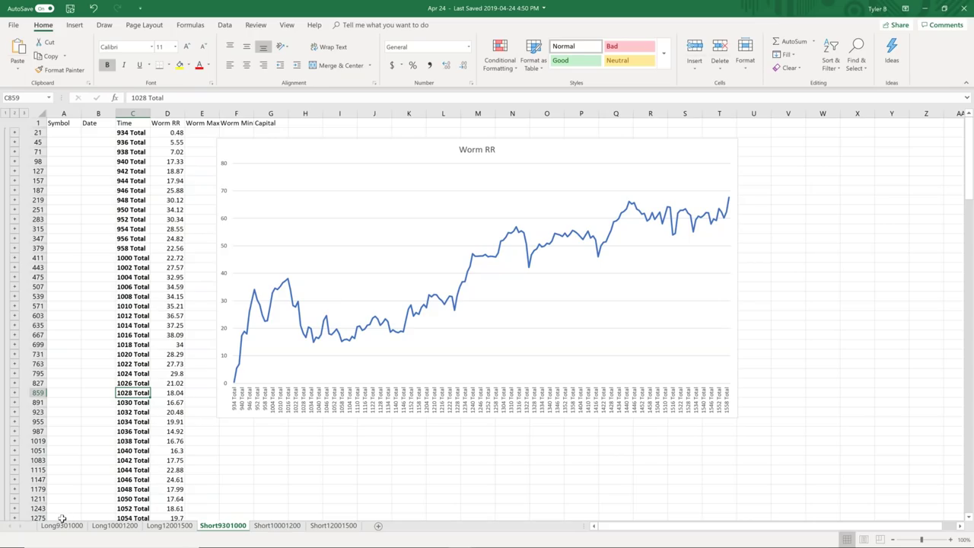
key("alt+Tab")
key("alt+Tab")
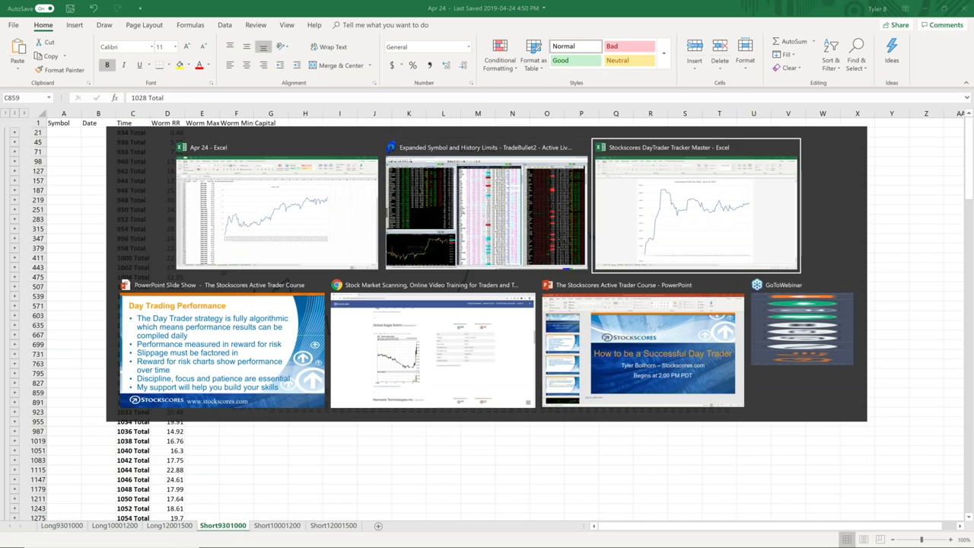
left_click(172, 525)
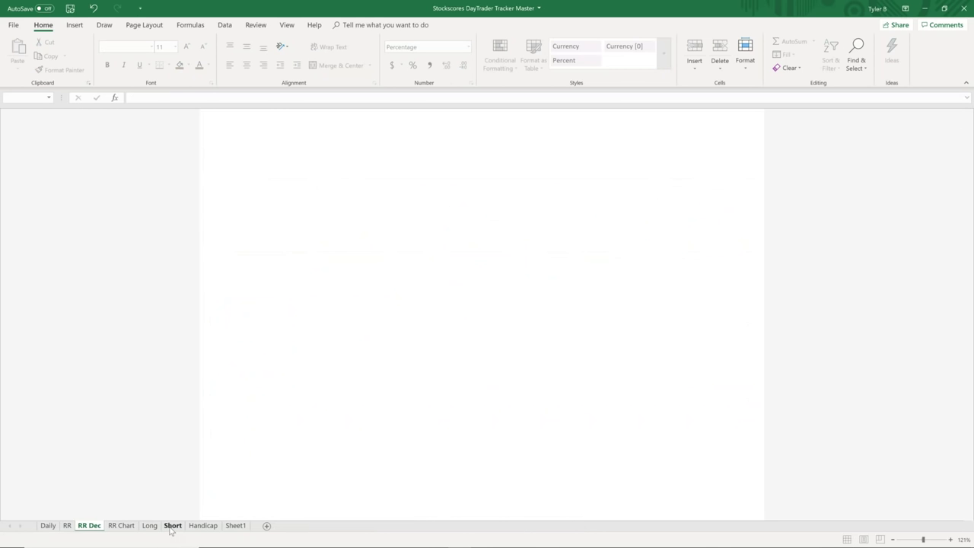
left_click(164, 435)
key("Left")
key("Left")
key("Left")
key("Left")
key("Left")
key("Left")
key("Left")
key("Left")
key("Left")
key("Left")
key("Left")
key("Left")
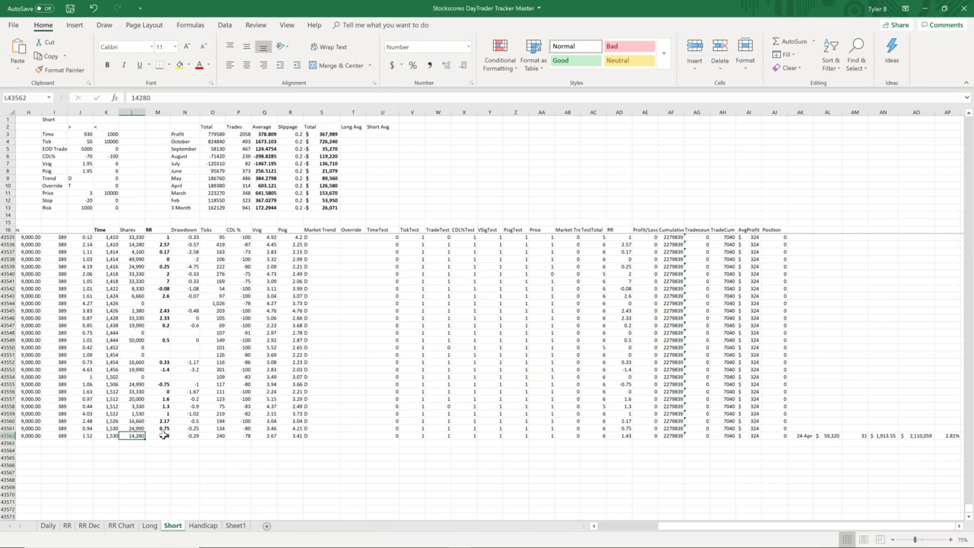
key("Up")
key("Up")
key("Up")
key("Up")
key("Up")
key("Up")
key("Up")
key("Up")
key("Up")
key("Up")
key("Up")
key("Up")
key("Up")
key("Up")
key("Up")
key("Up")
key("Up")
key("Up")
key("Up")
key("Up")
key("Up")
key("Up")
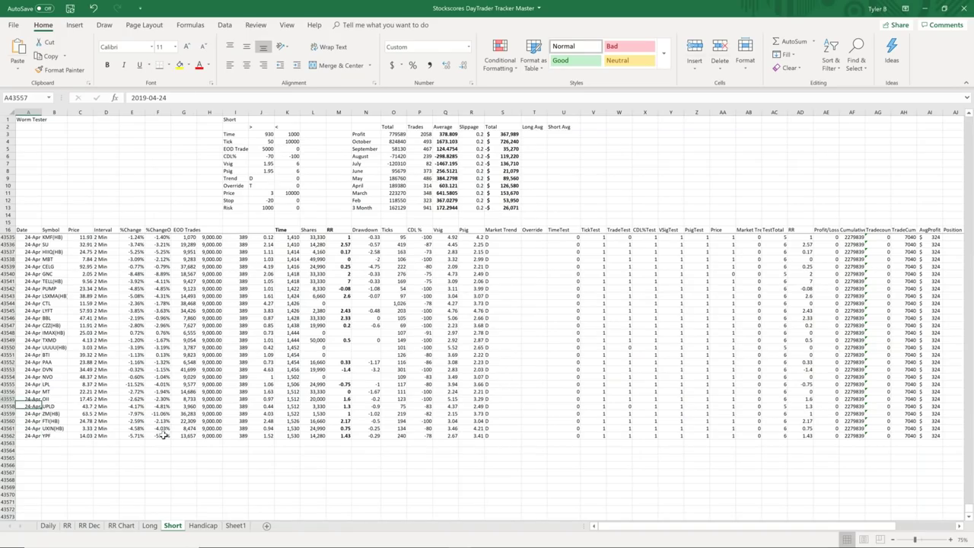
key("Up")
key("Up")
key("Up")
key("Up")
key("Up")
key("Up")
key("Up")
key("Up")
key("Up")
key("Up")
key("Up")
key("Up")
key("Up")
key("Up")
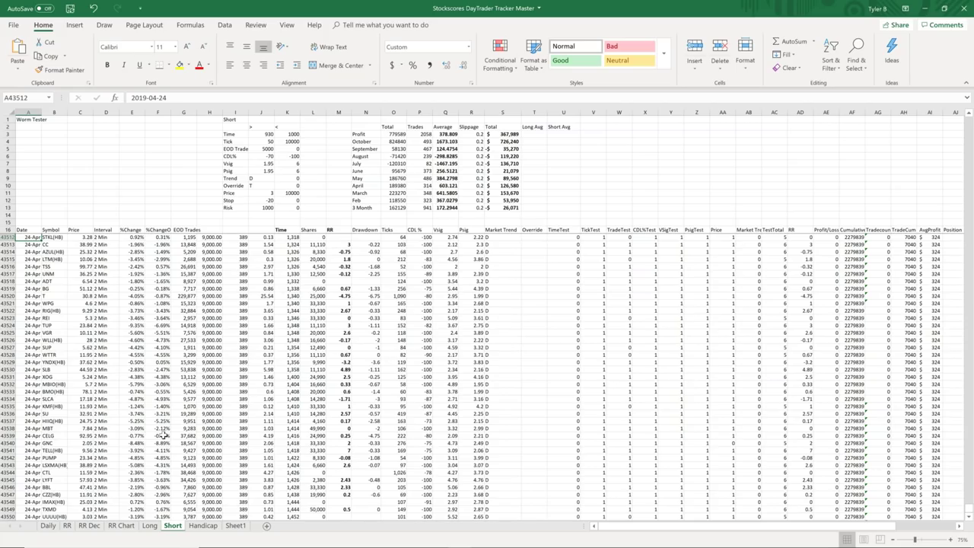
key("alt+Tab")
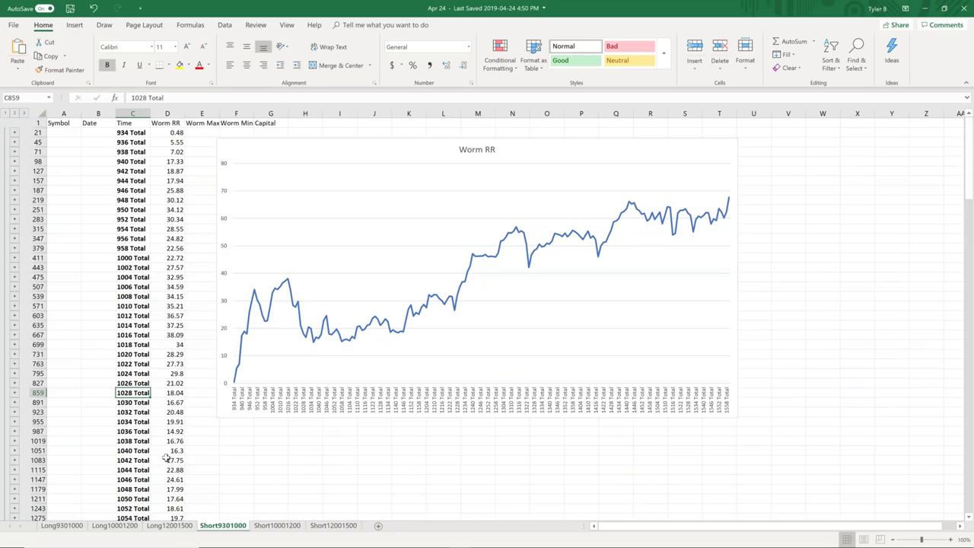
key("ctrl+shift+2")
mouse_move(218, 423)
left_mouse_down()
mouse_move(765, 417)
mouse_move(687, 366)
mouse_move(354, 370)
mouse_move(207, 432)
left_mouse_up()
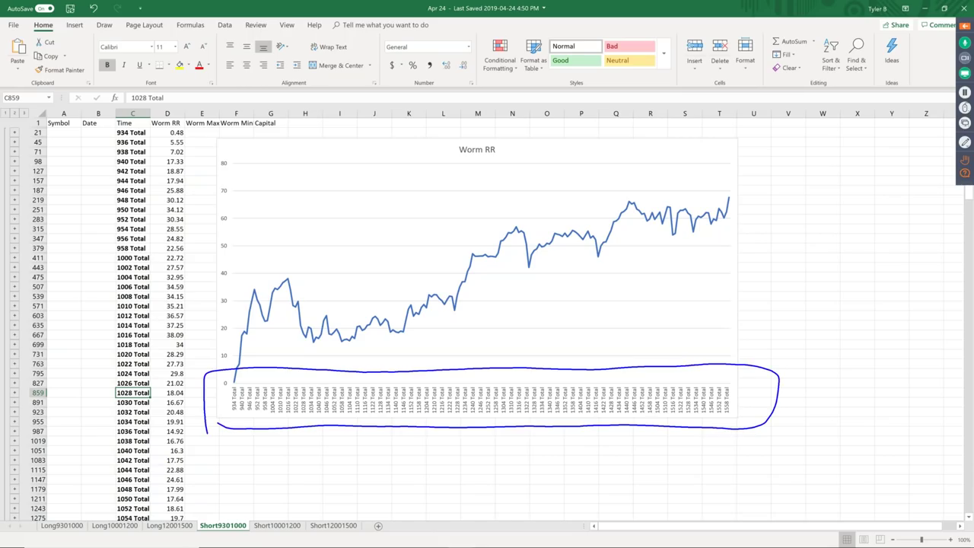
mouse_move(236, 380)
left_mouse_down()
mouse_move(221, 402)
mouse_move(232, 381)
left_mouse_up()
mouse_move(734, 371)
left_mouse_down()
mouse_move(720, 417)
mouse_move(700, 370)
left_mouse_up()
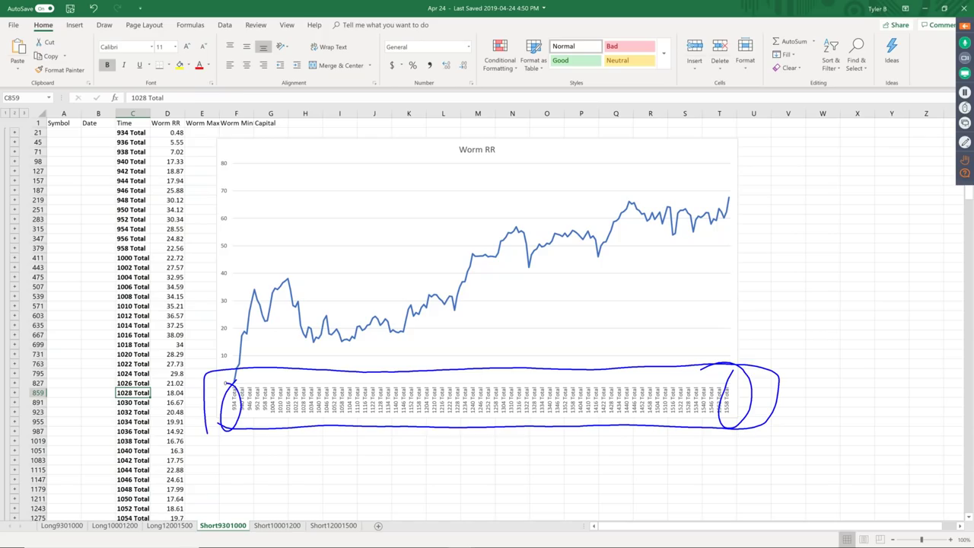
left_click_drag(294, 264, 299, 265)
mouse_move(289, 284)
left_mouse_down()
mouse_move(318, 315)
mouse_move(436, 306)
mouse_move(724, 202)
mouse_move(741, 208)
mouse_move(677, 179)
mouse_move(245, 206)
mouse_move(244, 190)
mouse_move(211, 204)
left_mouse_up()
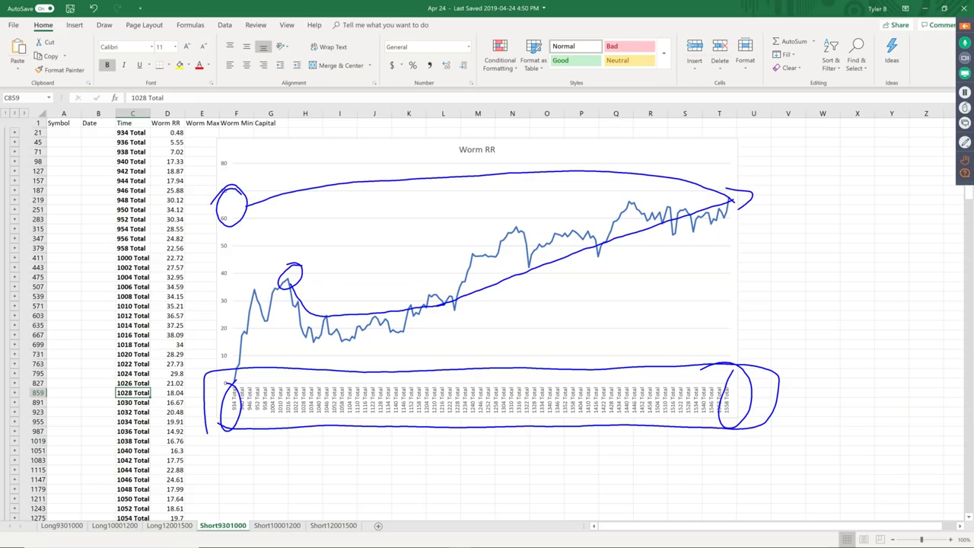
key("Escape")
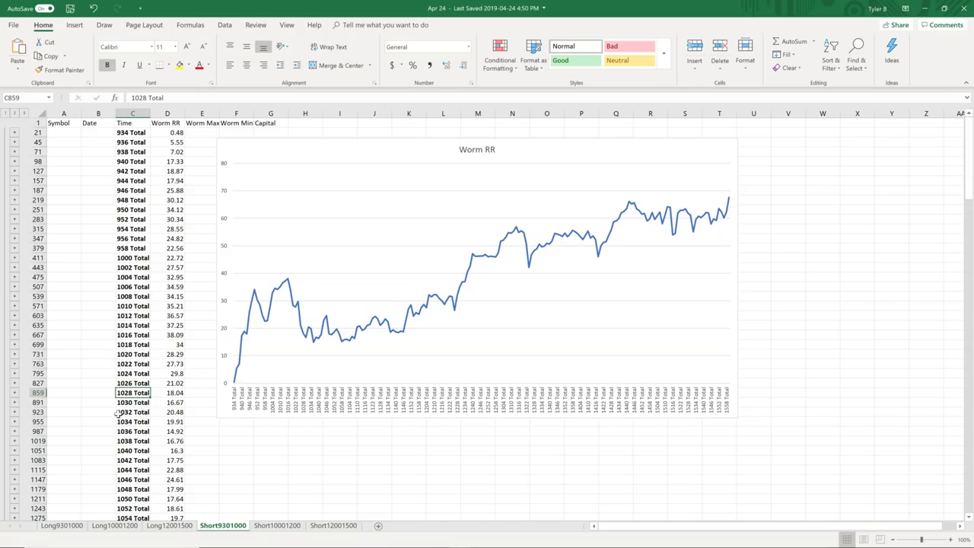
- Expand and collapse the detail rows under 1028 Total, then scroll back up
left_click(14, 393)
scroll(82, 441, "down", 7)
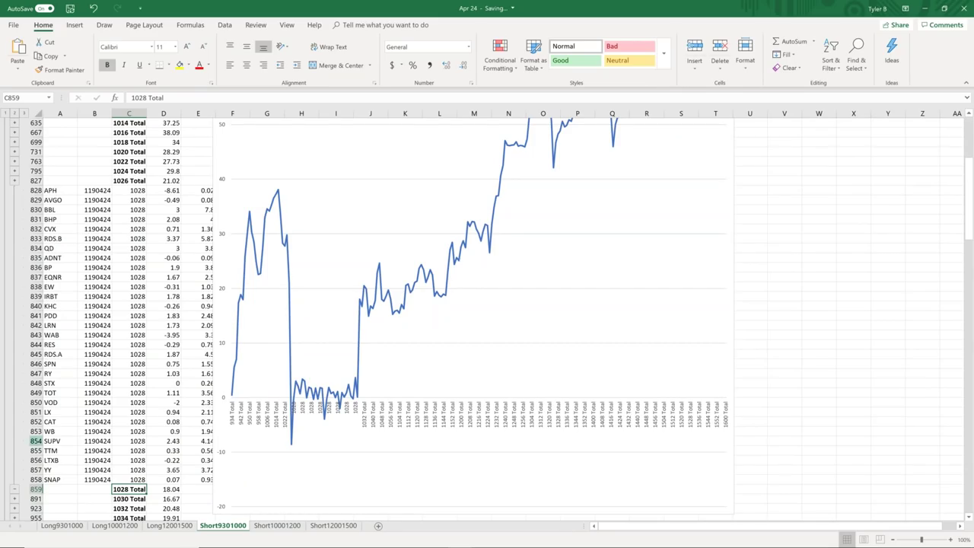
left_click(15, 490)
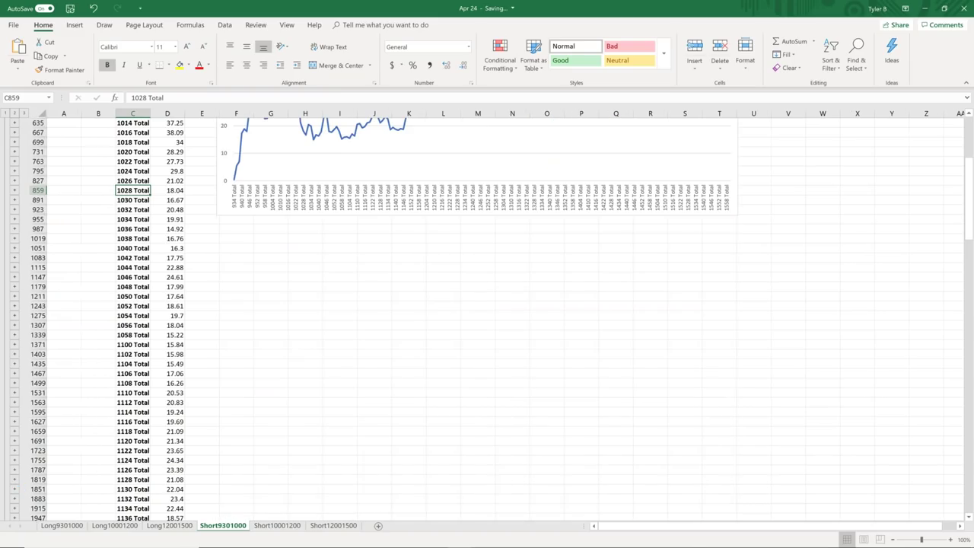
scroll(279, 403, "up", 4)
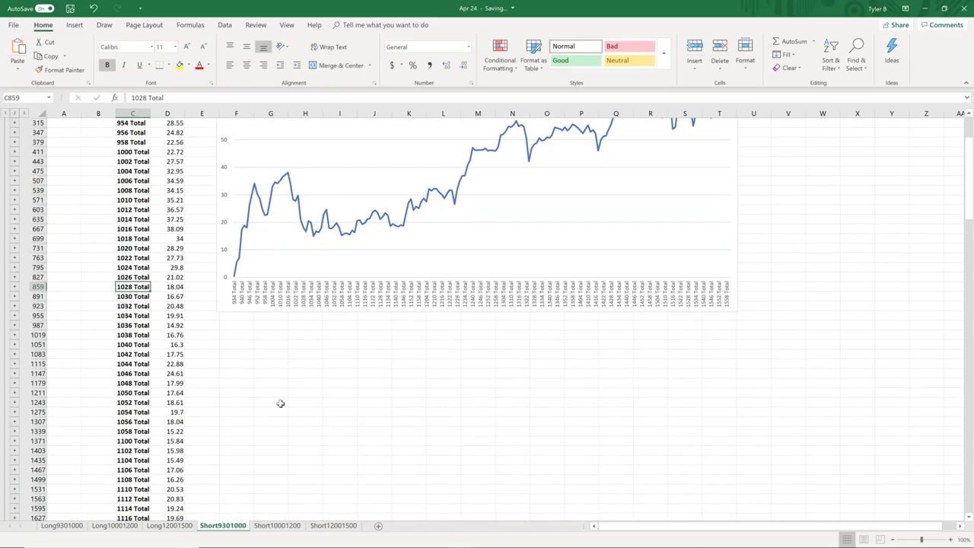
scroll(280, 402, "up", 2)
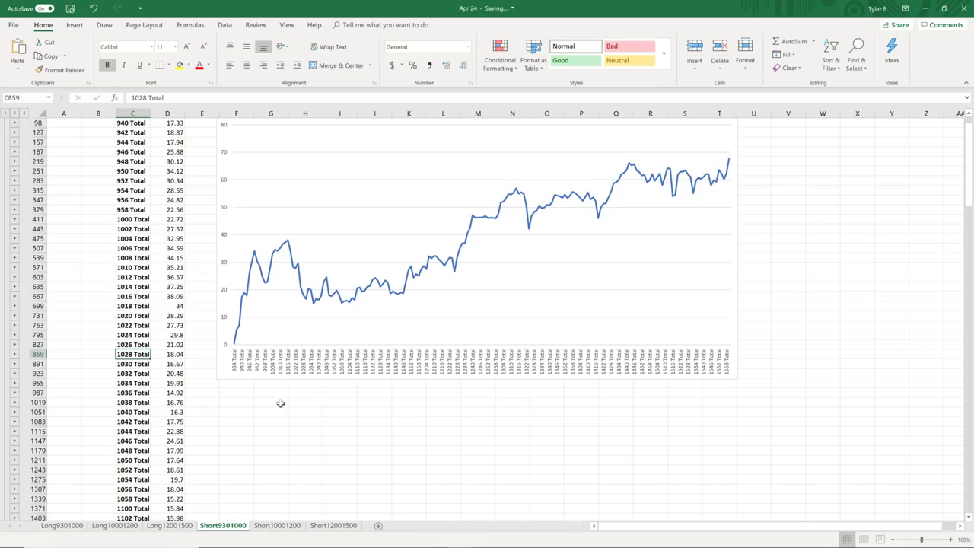
- Switch to the DayTrader Tracker Master workbook and on toward the presentation slide show
key("alt+Tab")
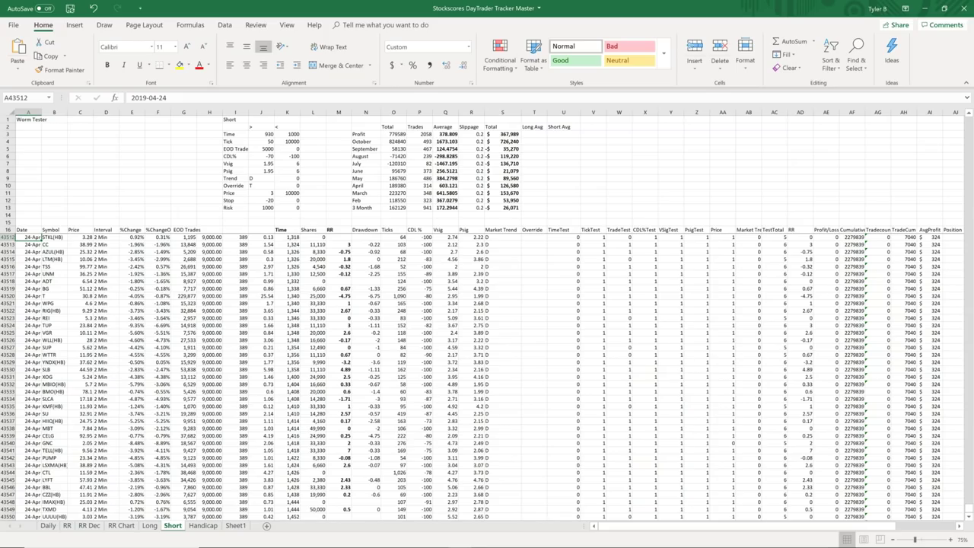
key("alt+Tab")
key("alt+Tab")
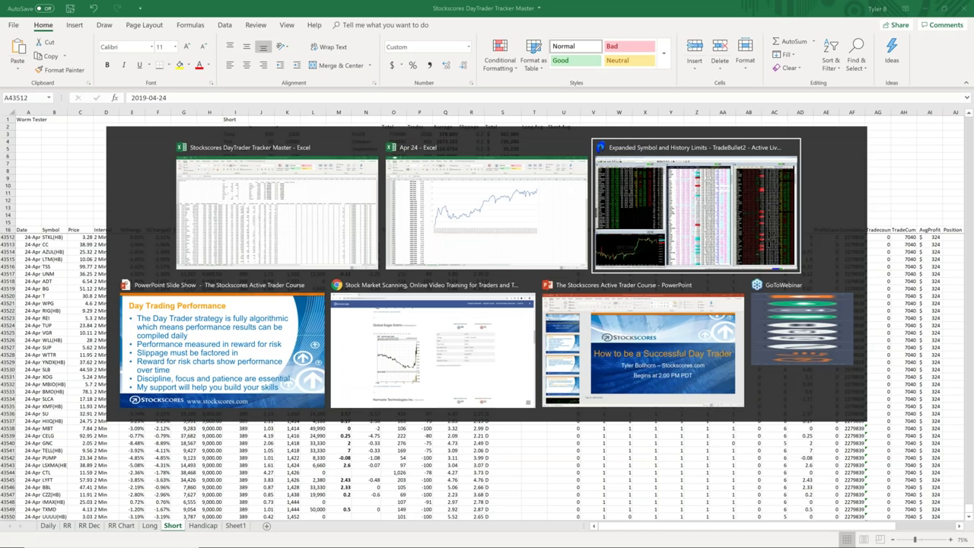
key("alt+Tab")
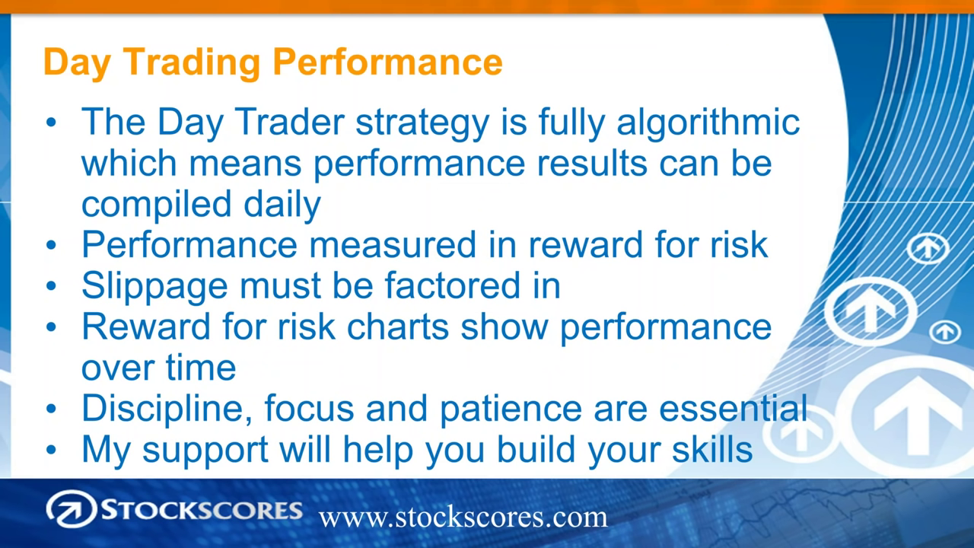